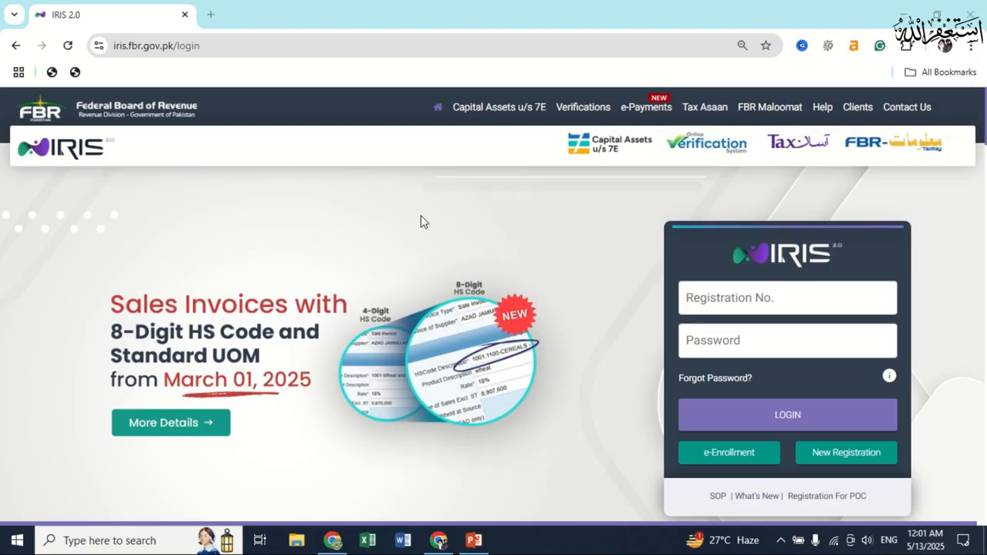
Log in to IRIS with the registration number and the account password.
{"action": "left_click", "coordinate": [703, 298]}
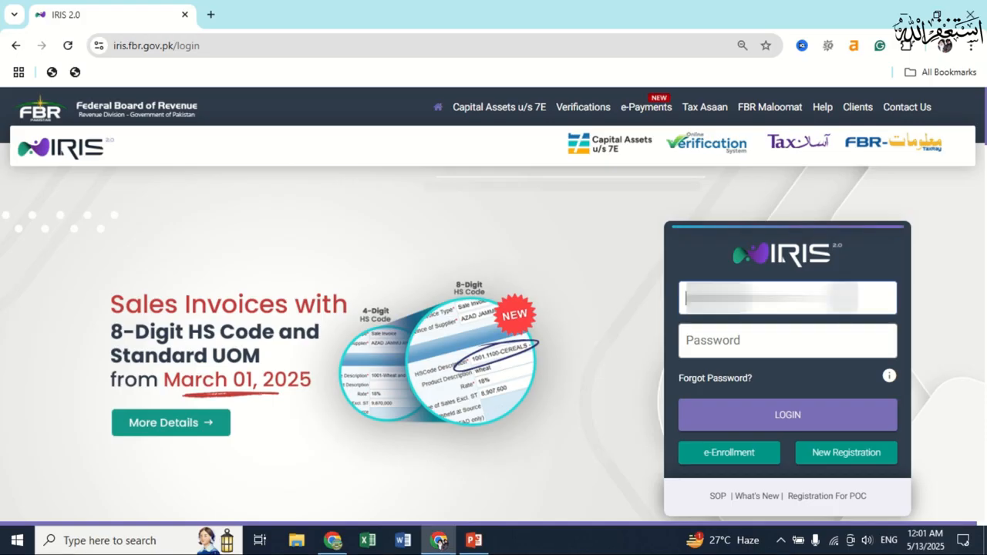
{"action": "left_click", "coordinate": [770, 341]}
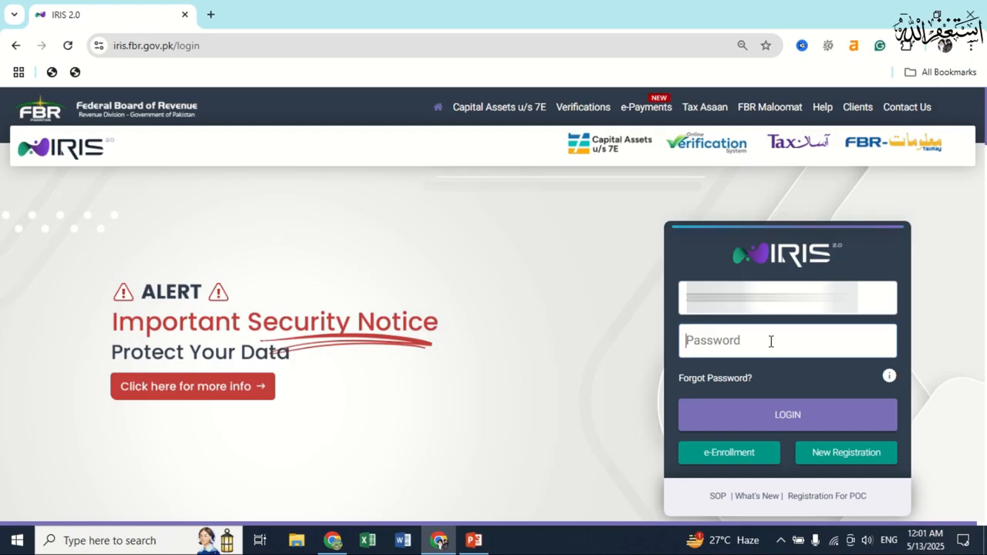
{"action": "key", "text": "ctrl+v"}
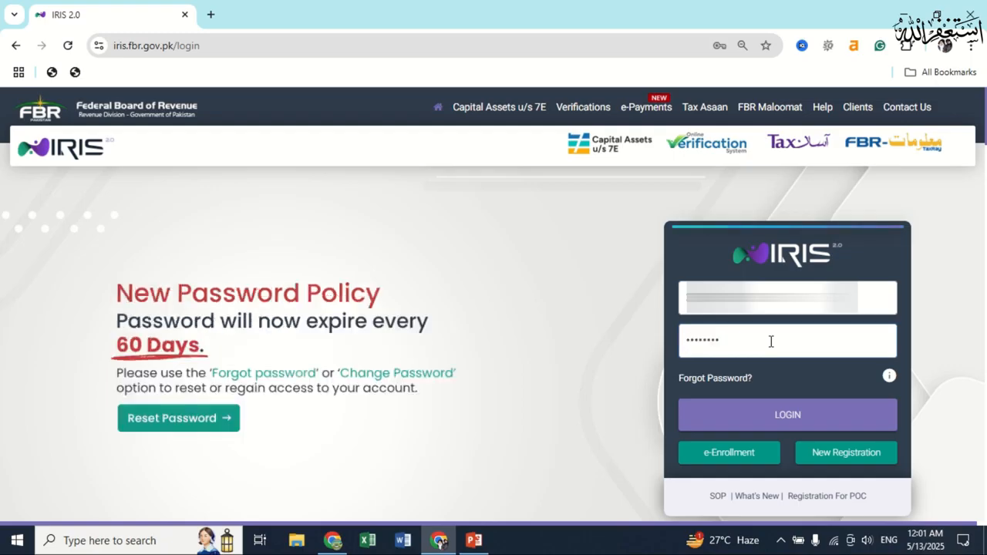
{"action": "left_click", "coordinate": [805, 417]}
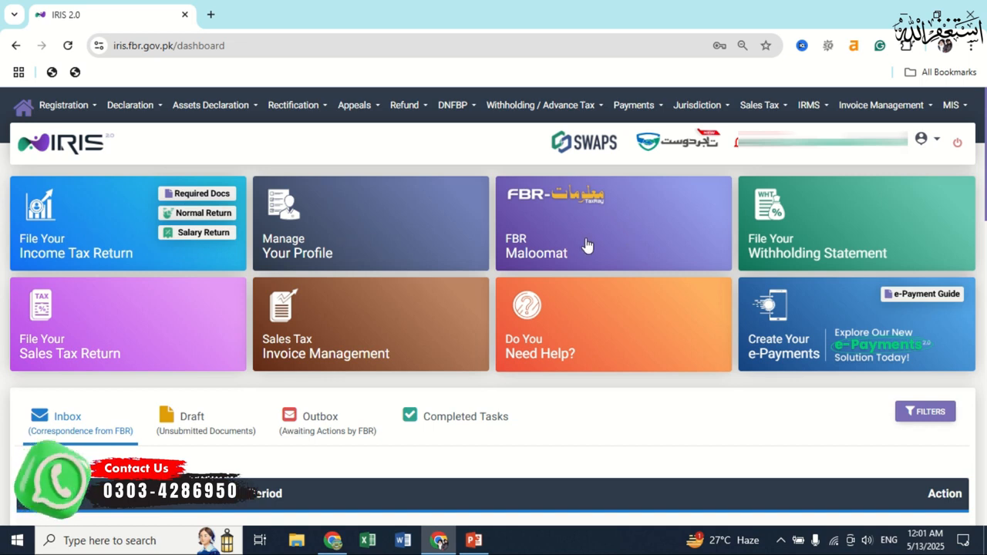
{"action": "mouse_move", "coordinate": [767, 213]}
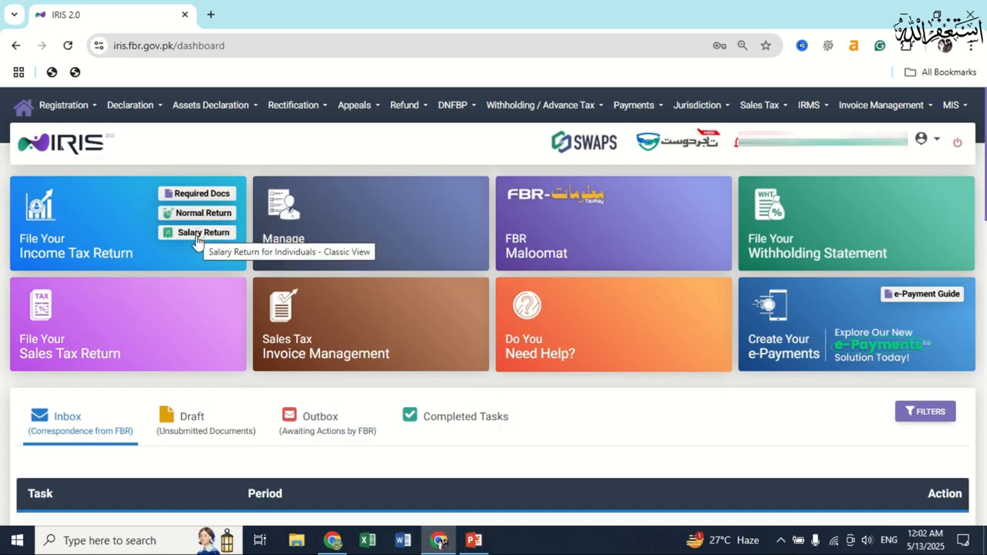
Start a Normal Return (Ind/Aop/Coy) from Declaration > Returns / Statements (Original).
{"action": "left_click", "coordinate": [131, 106]}
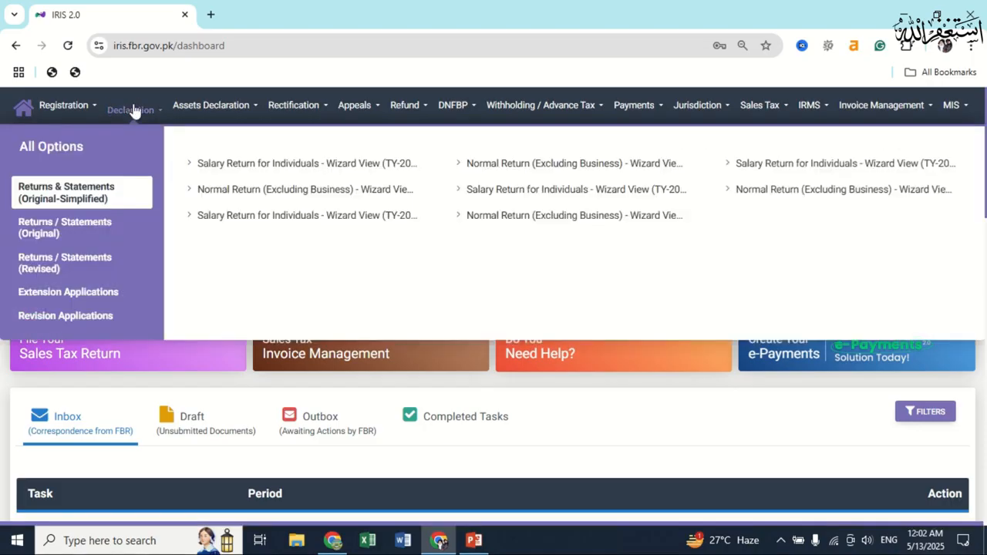
{"action": "left_click", "coordinate": [90, 234]}
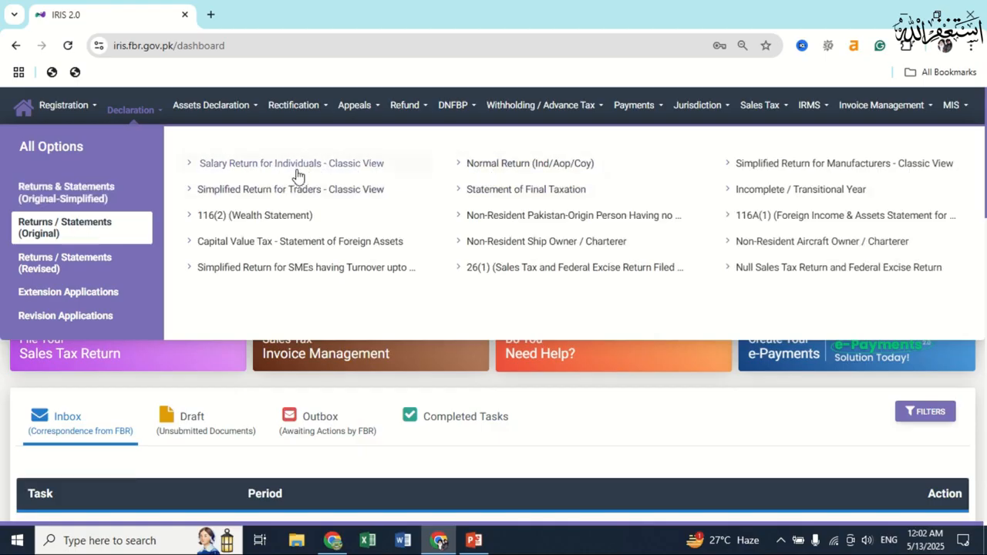
{"action": "left_click", "coordinate": [494, 167]}
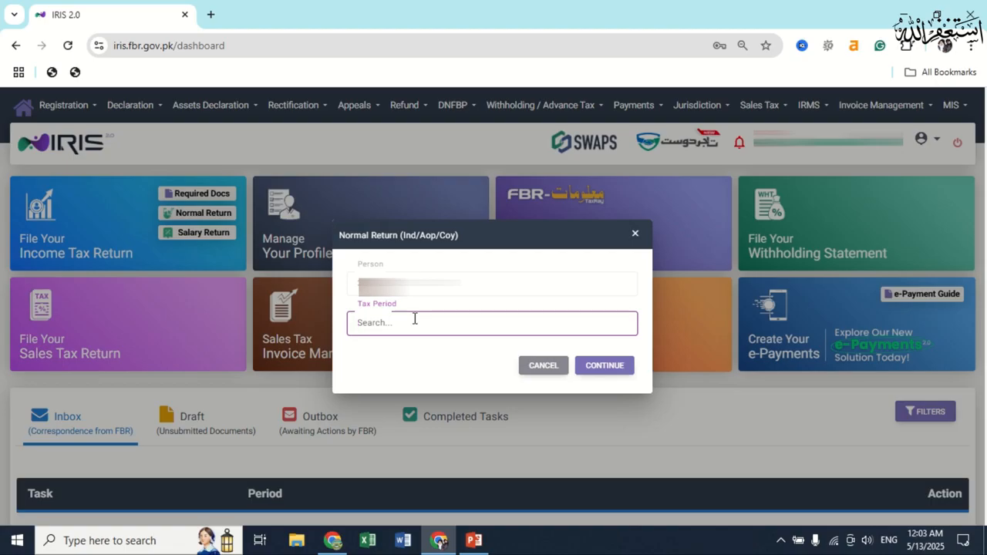
Choose the 2024 tax period 01-JUL-2023 - 30-JUN-2024 and continue to the return form.
{"action": "type", "text": "2024"}
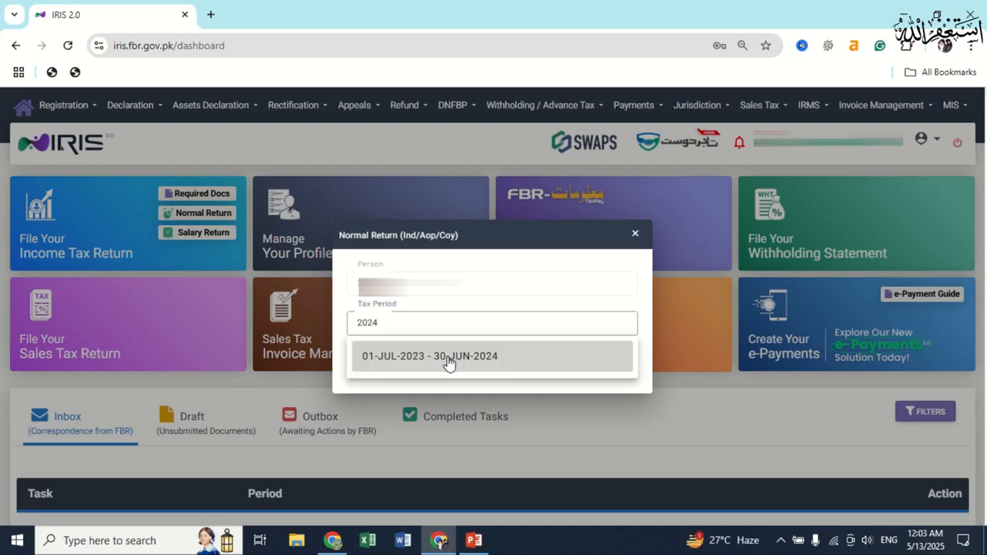
{"action": "left_click", "coordinate": [449, 363]}
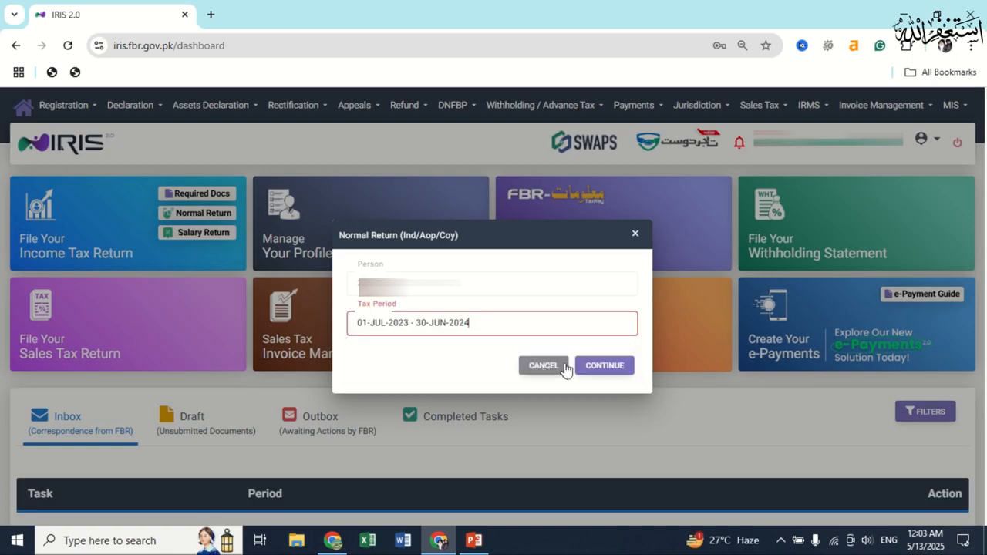
{"action": "left_click", "coordinate": [621, 375]}
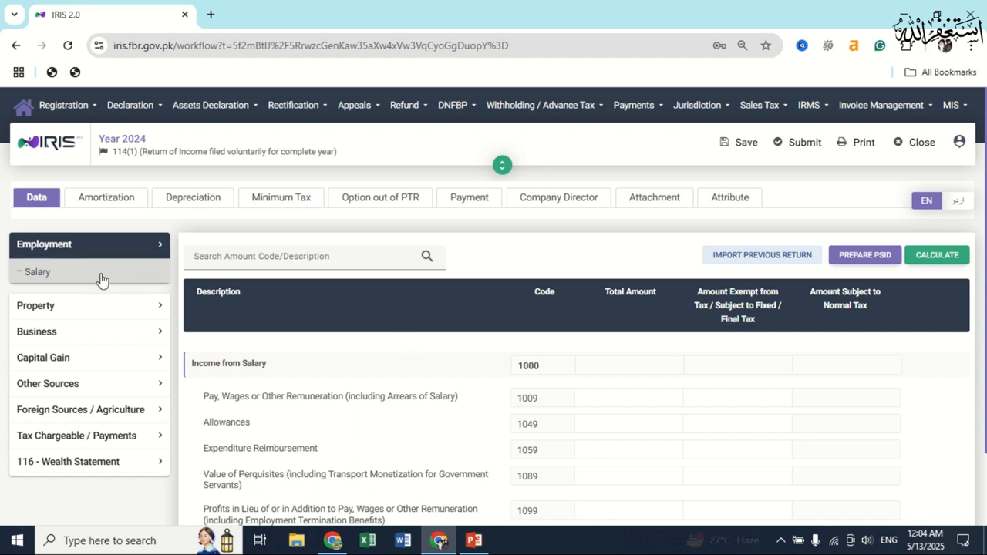
Enter 589,000 as pay and wages under code 1009, recalculate, and save the return.
{"action": "left_click", "coordinate": [639, 400]}
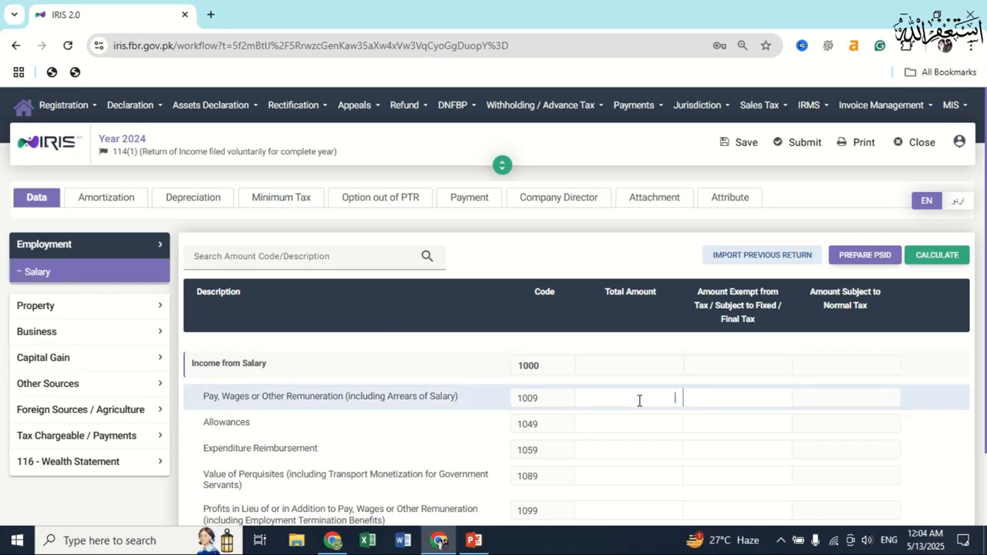
{"action": "type", "text": "589,000"}
{"action": "key", "text": "ctrl+a"}
{"action": "key", "text": "ctrl+c"}
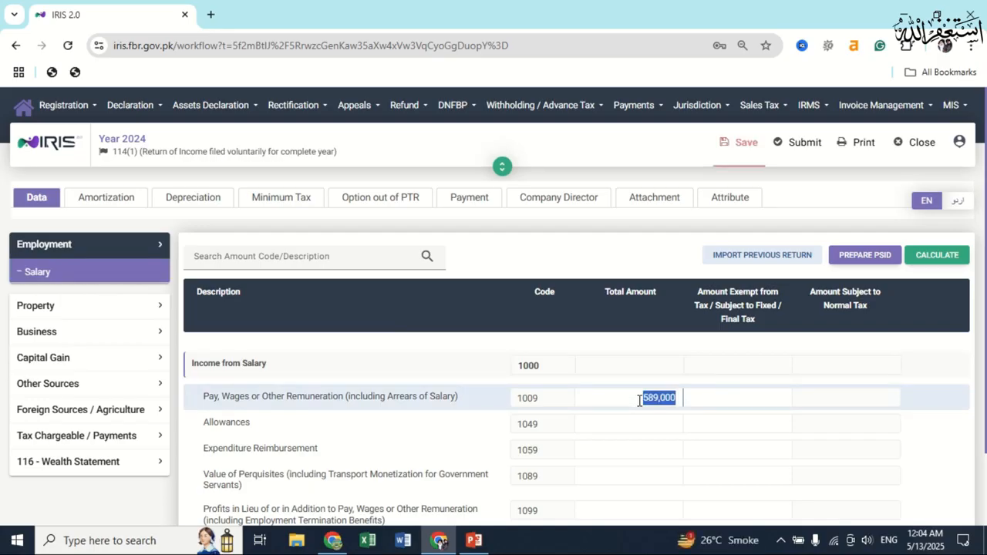
{"action": "left_click", "coordinate": [934, 260]}
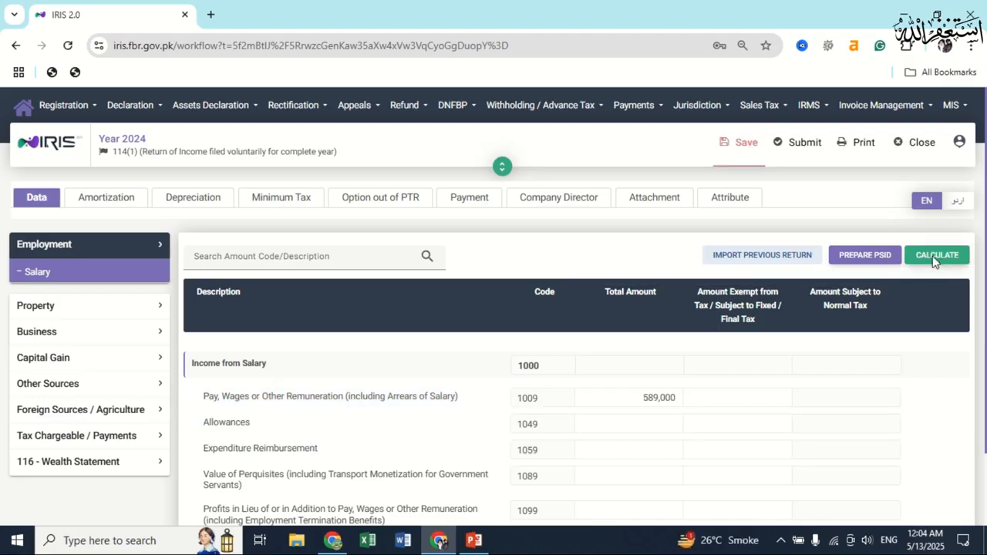
{"action": "left_click", "coordinate": [736, 158]}
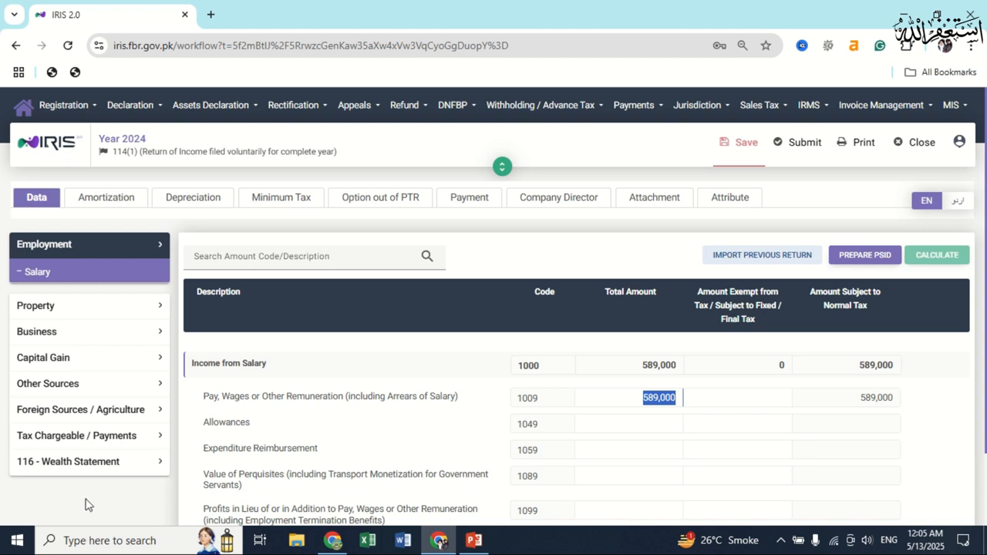
{"action": "left_click", "coordinate": [85, 467]}
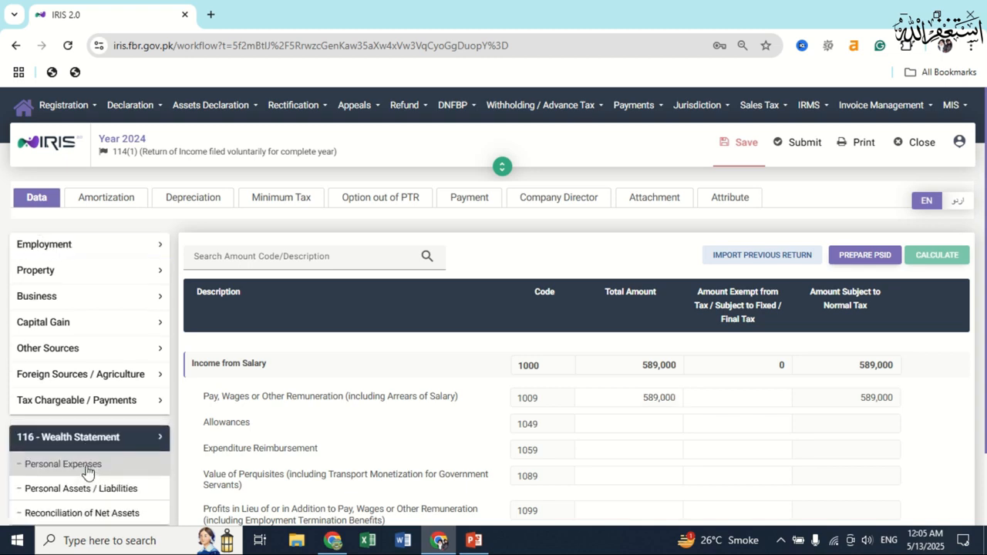
Enter 589,000 in code 7031 of Reconciliation of Net Assets and recalculate the totals.
{"action": "scroll", "coordinate": [87, 463], "scroll_direction": "down", "scroll_amount": 2}
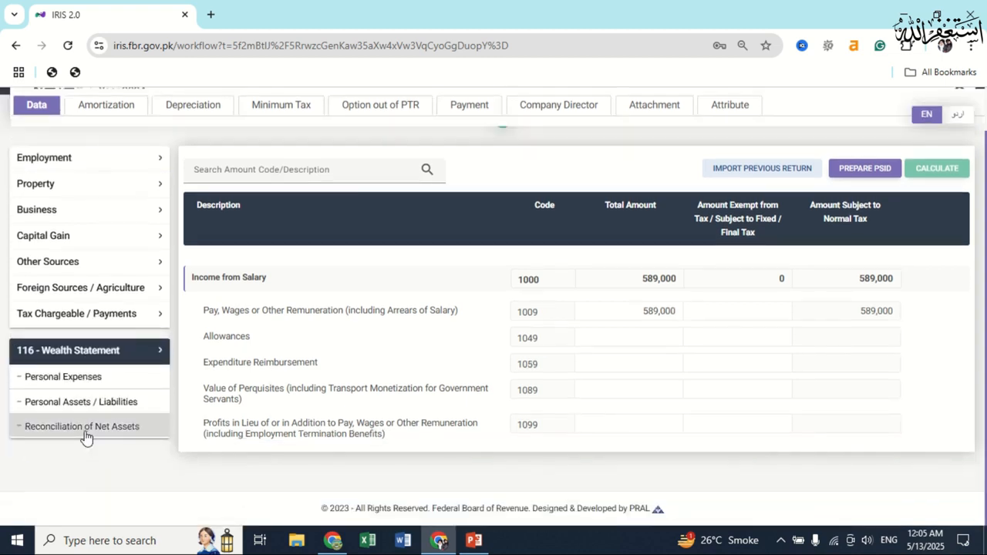
{"action": "left_click", "coordinate": [85, 432]}
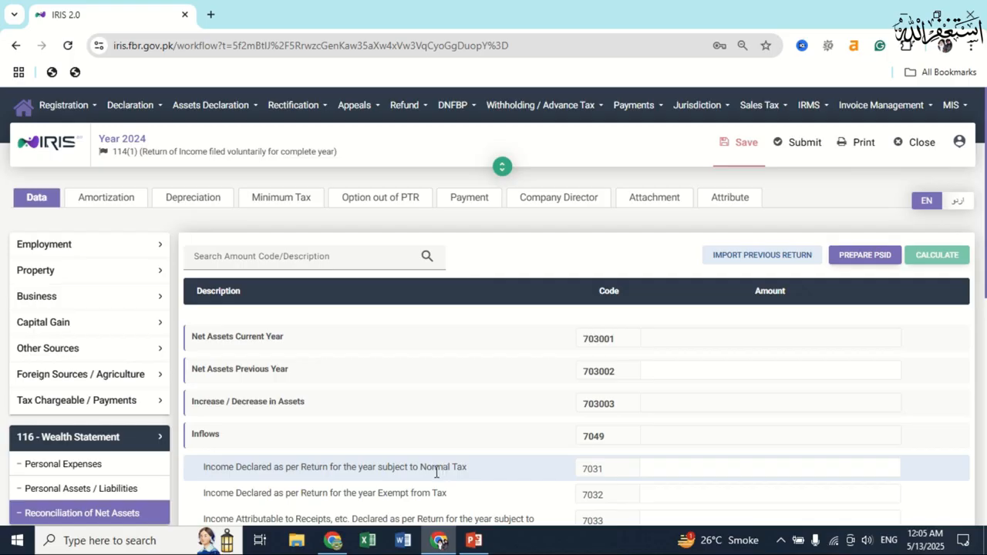
{"action": "left_click", "coordinate": [771, 467]}
{"action": "key", "text": "ctrl+v"}
{"action": "left_click", "coordinate": [941, 254]}
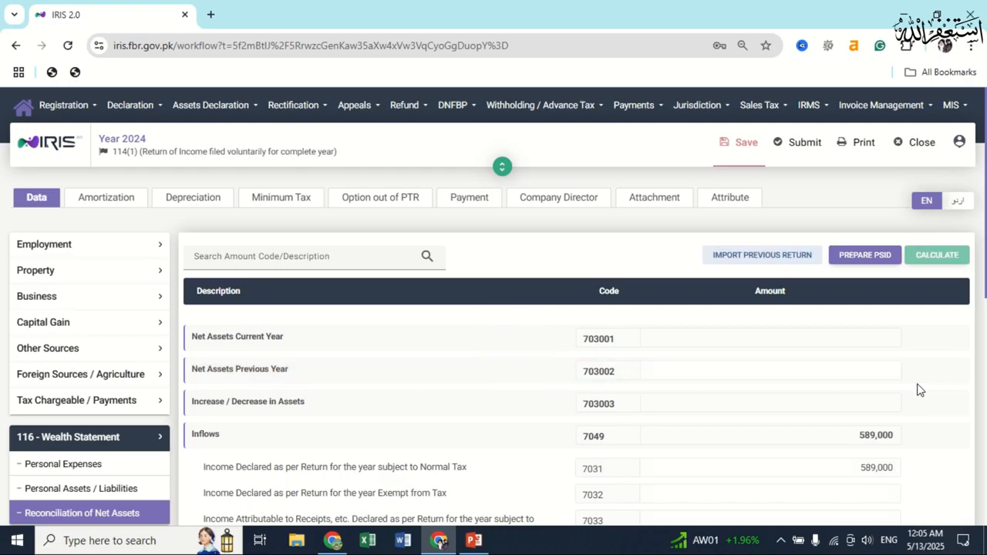
{"action": "left_click", "coordinate": [68, 489]}
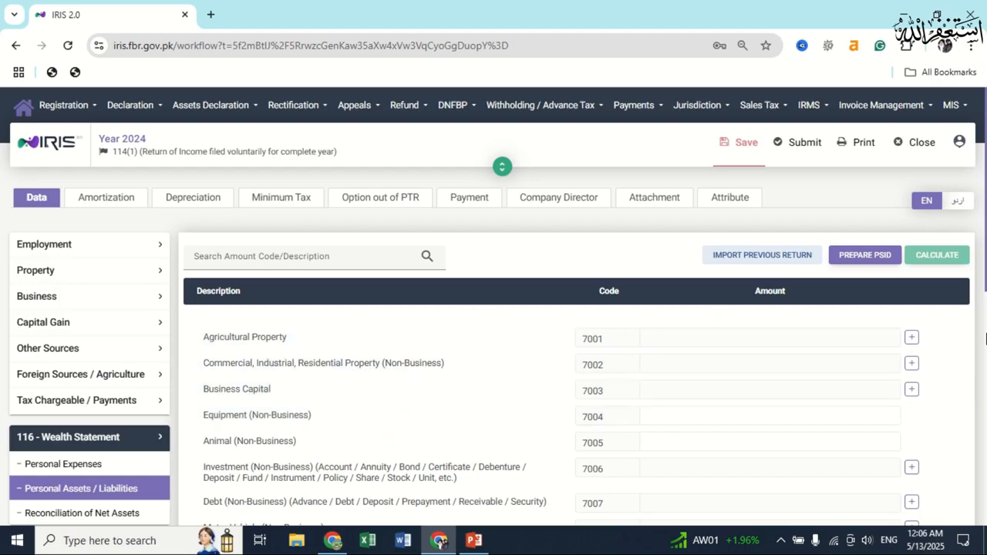
Add a Lahore agricultural land entry with its address and contents under code 7001.
{"action": "left_click", "coordinate": [912, 340]}
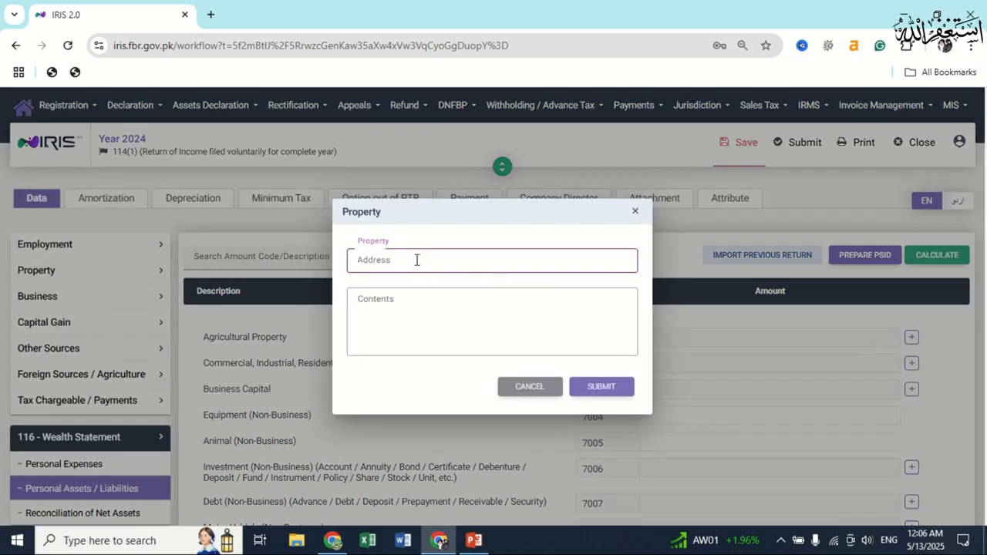
{"action": "type", "text": "Xyz Lahore"}
{"action": "key", "text": "Tab"}
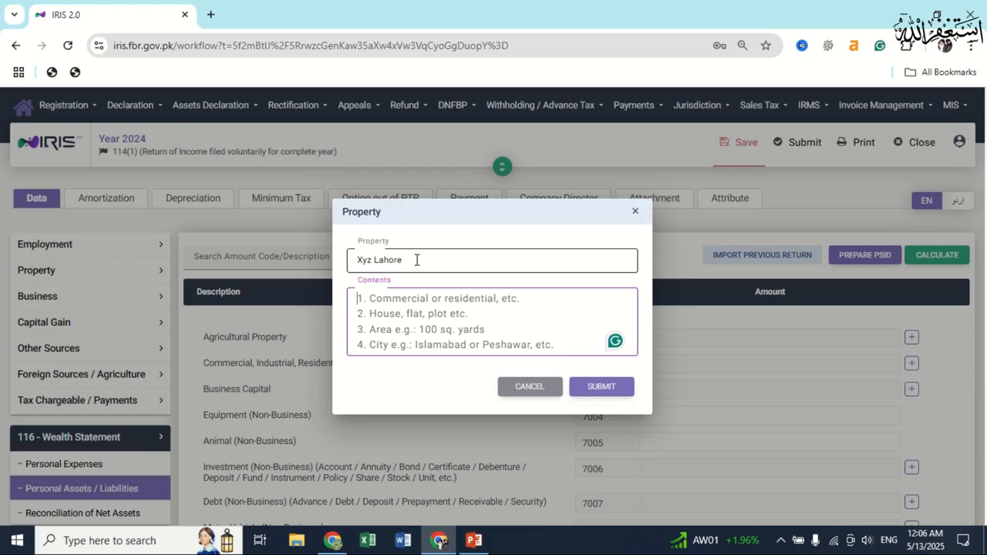
{"action": "type", "text": "Agriculturel"}
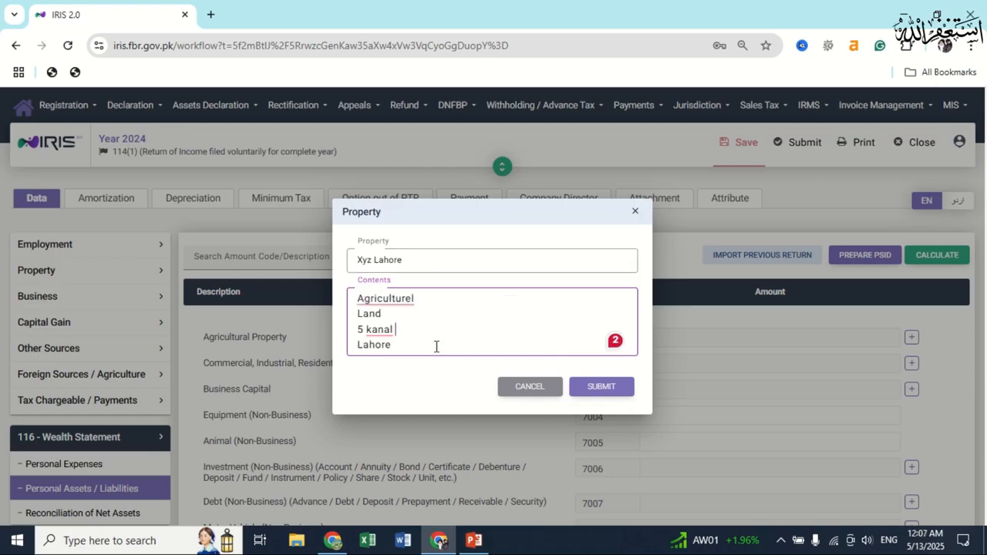
{"action": "left_click", "coordinate": [604, 388]}
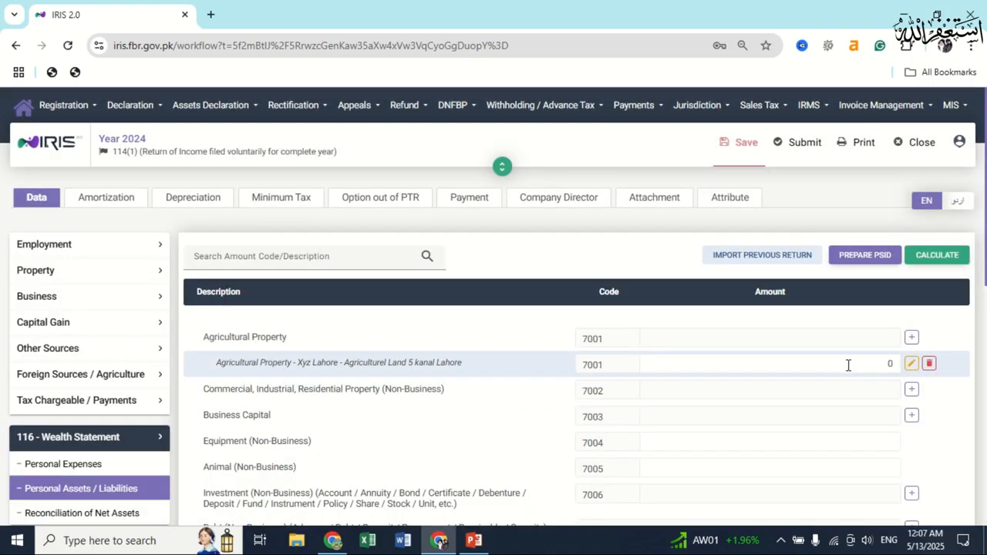
Set the agricultural land amount to 1,600,000, recalculate, and save the return.
{"action": "double_click", "coordinate": [848, 364]}
{"action": "type", "text": "1,600,000"}
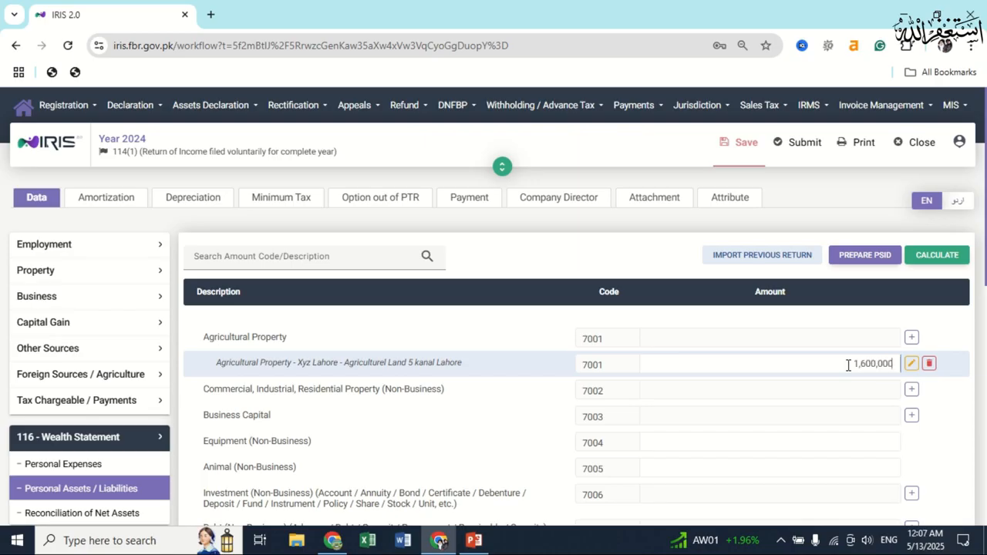
{"action": "left_click", "coordinate": [938, 262]}
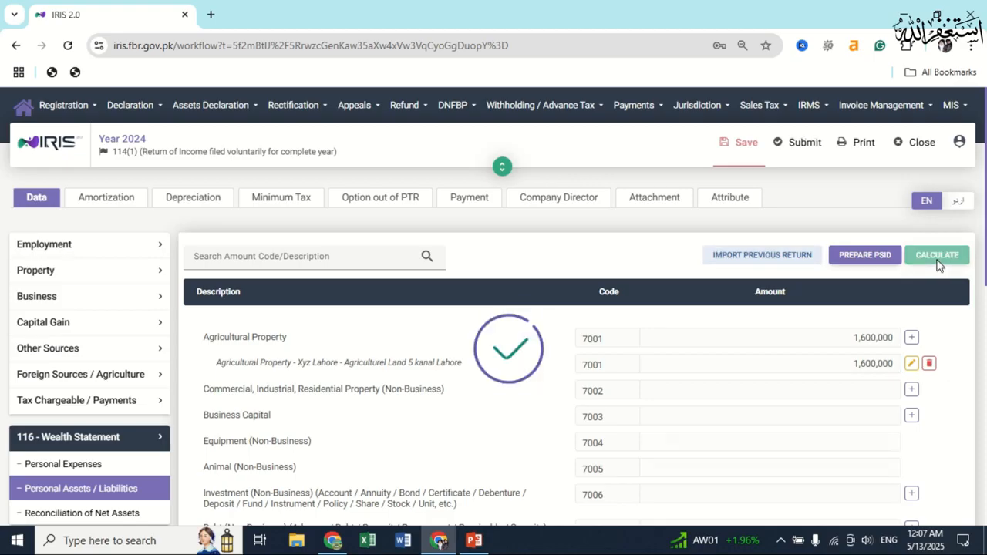
{"action": "left_click", "coordinate": [731, 153]}
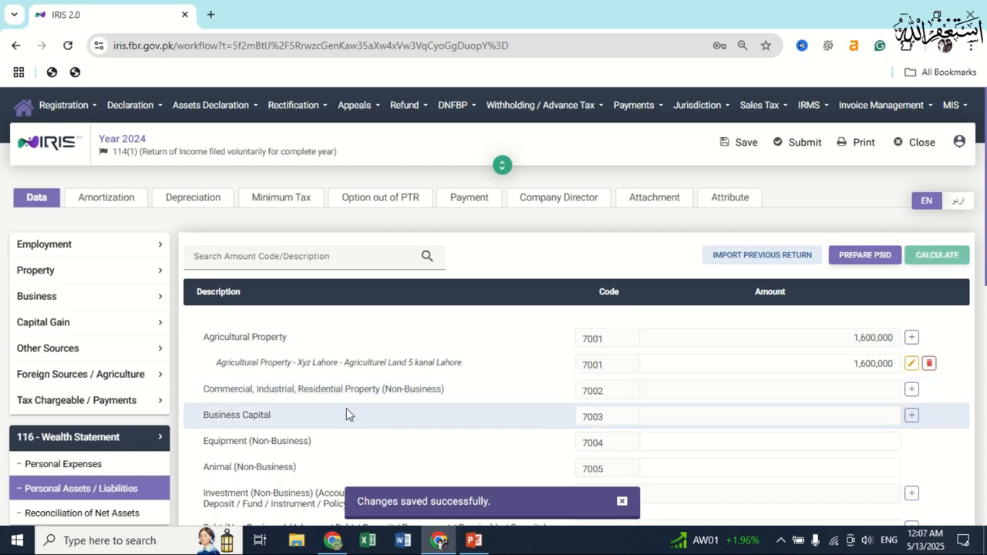
{"action": "left_click", "coordinate": [911, 391]}
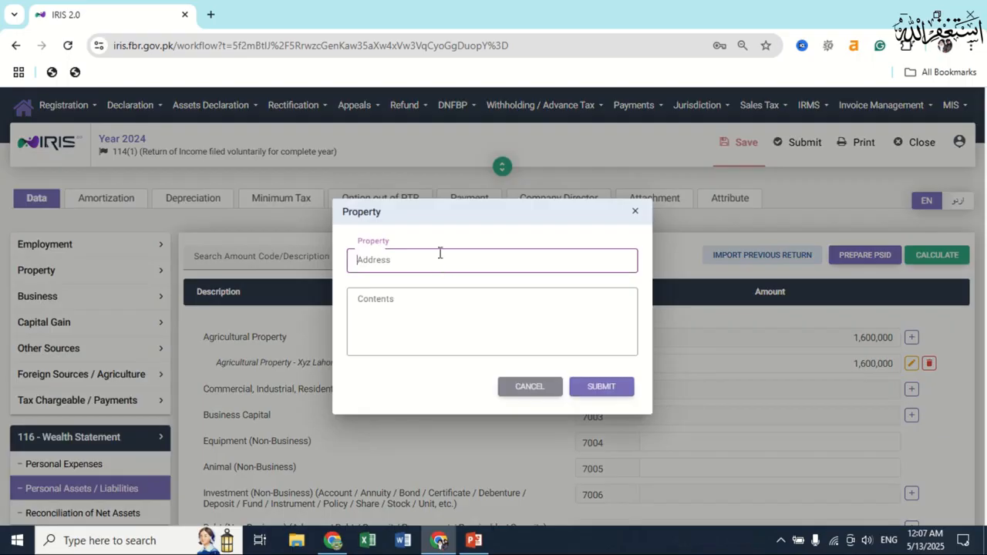
Add property 'ABC Lahore' described as Residential House, 5 marla, Lahore.
{"action": "type", "text": "ABC Lahore"}
{"action": "key", "text": "Tab"}
{"action": "type", "text": "Residential"}
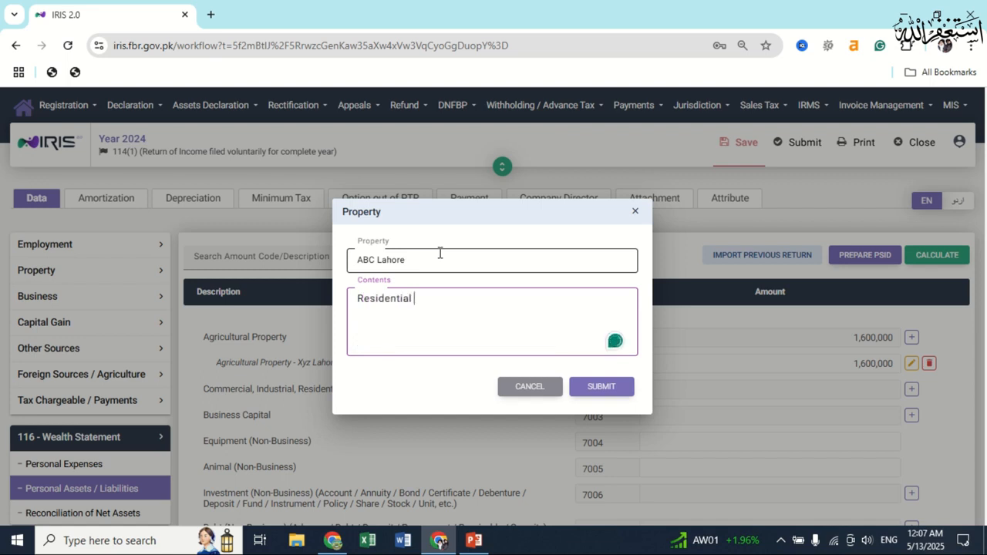
{"action": "key", "text": "Return"}
{"action": "type", "text": "House"}
{"action": "key", "text": "Return"}
{"action": "type", "text": "5 marla"}
{"action": "key", "text": "Return"}
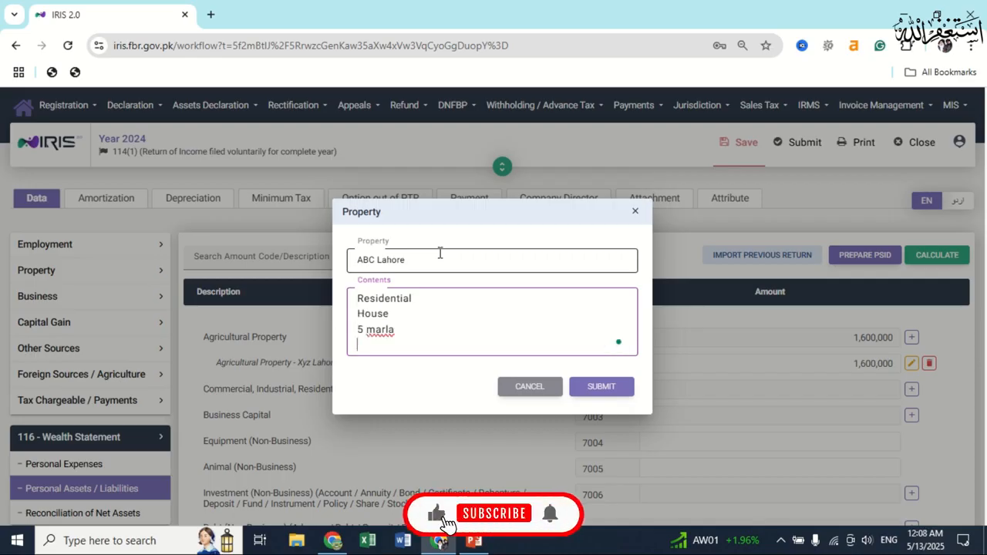
{"action": "type", "text": "Lahore"}
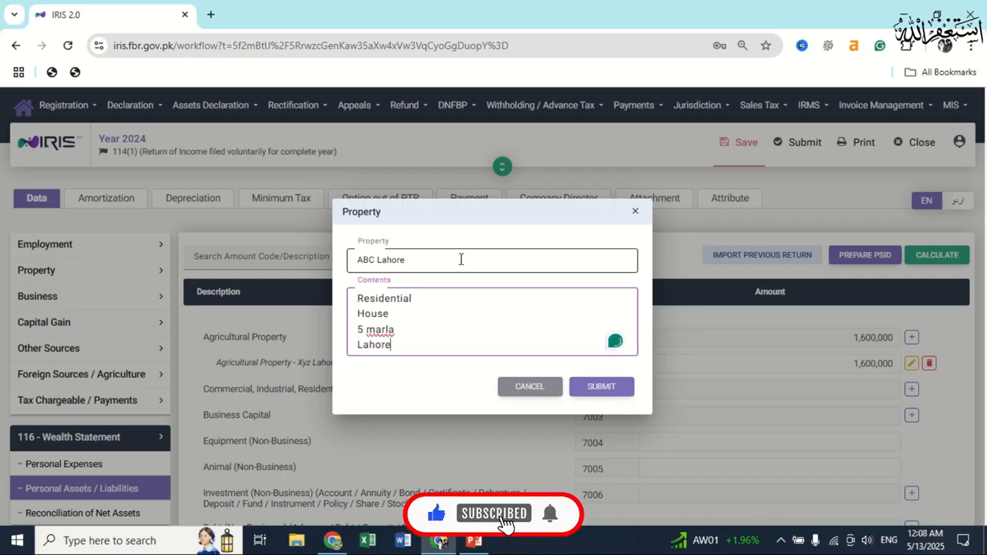
{"action": "left_click", "coordinate": [611, 389]}
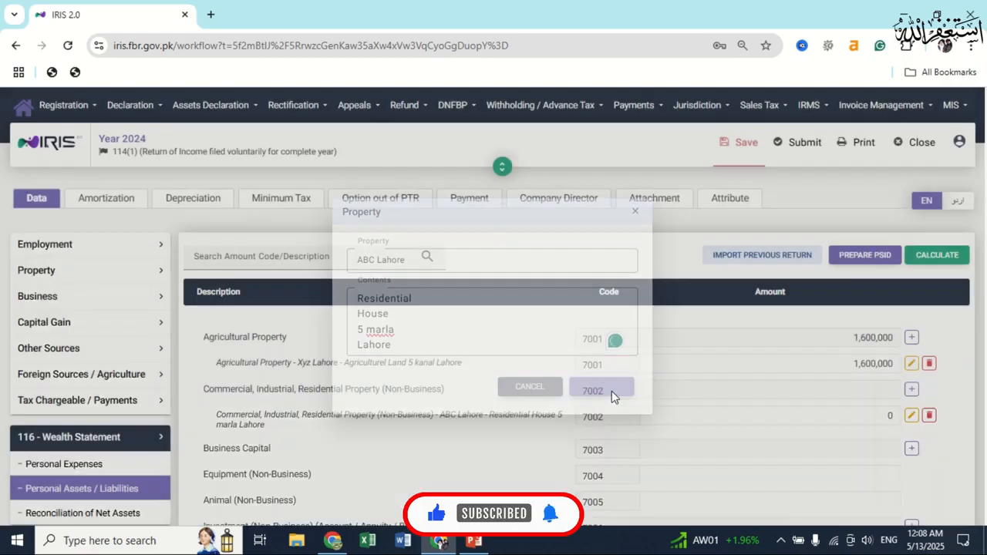
Set the house's amount to 1,250,000, recalculate, and save the return.
{"action": "left_click", "coordinate": [864, 419]}
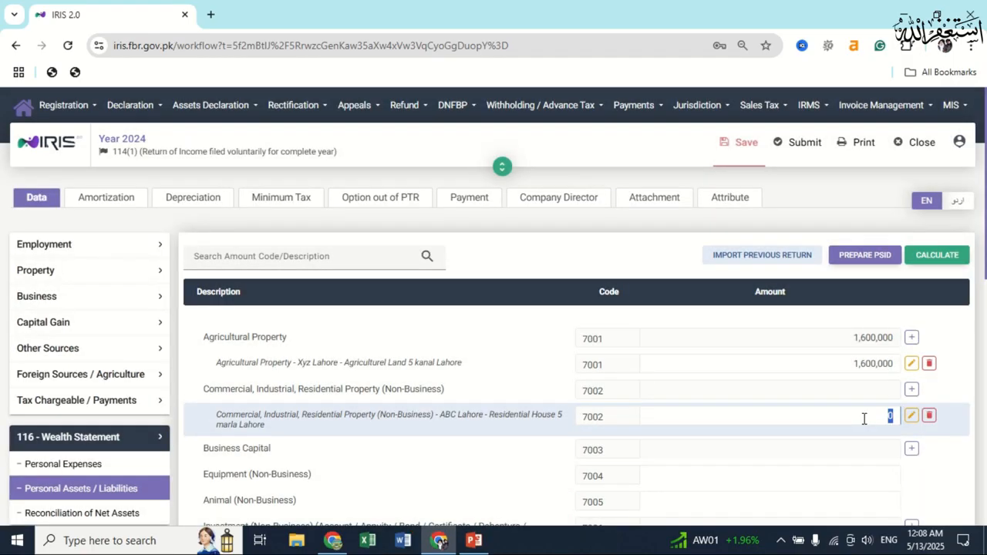
{"action": "type", "text": "1250000"}
{"action": "left_click", "coordinate": [933, 256]}
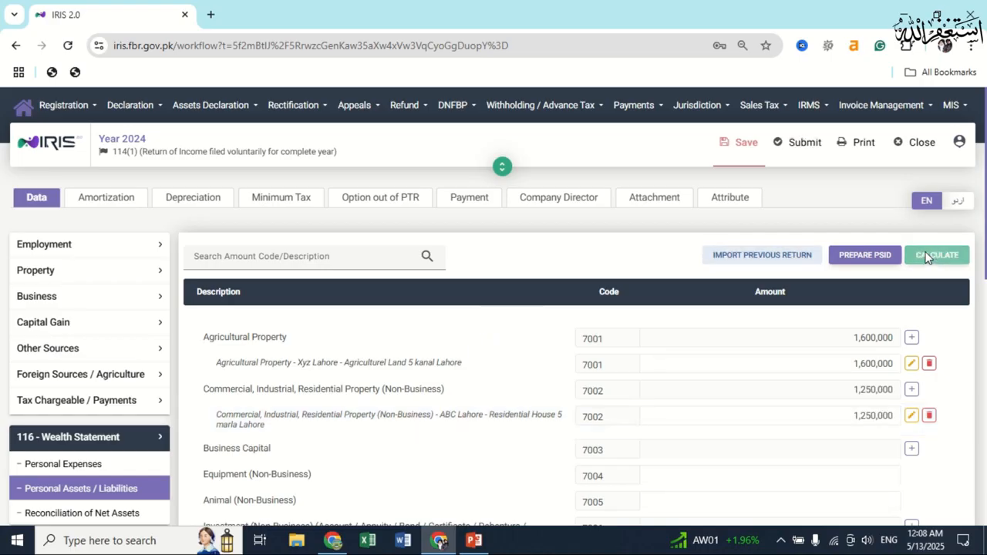
{"action": "left_click", "coordinate": [745, 153]}
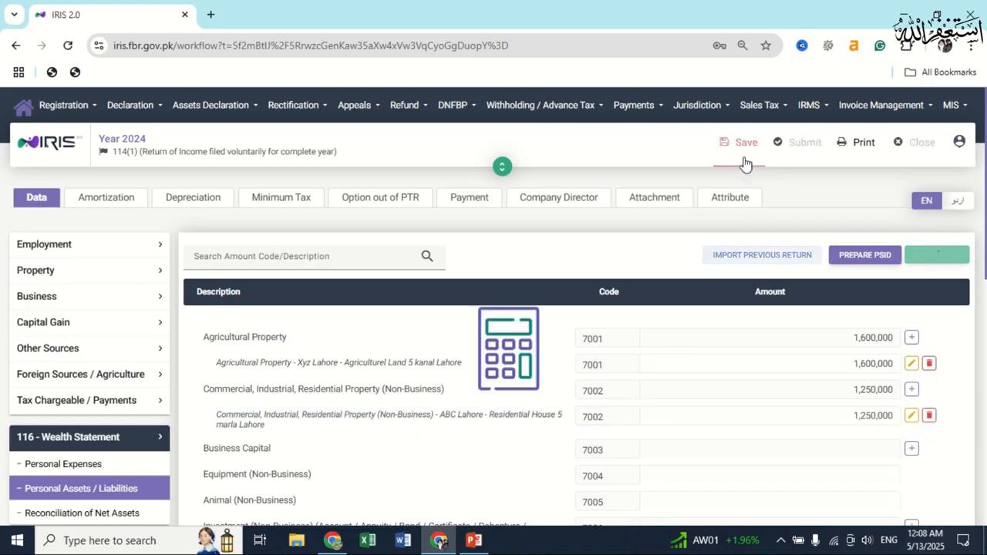
{"action": "scroll", "coordinate": [747, 411], "scroll_direction": "down", "scroll_amount": 2}
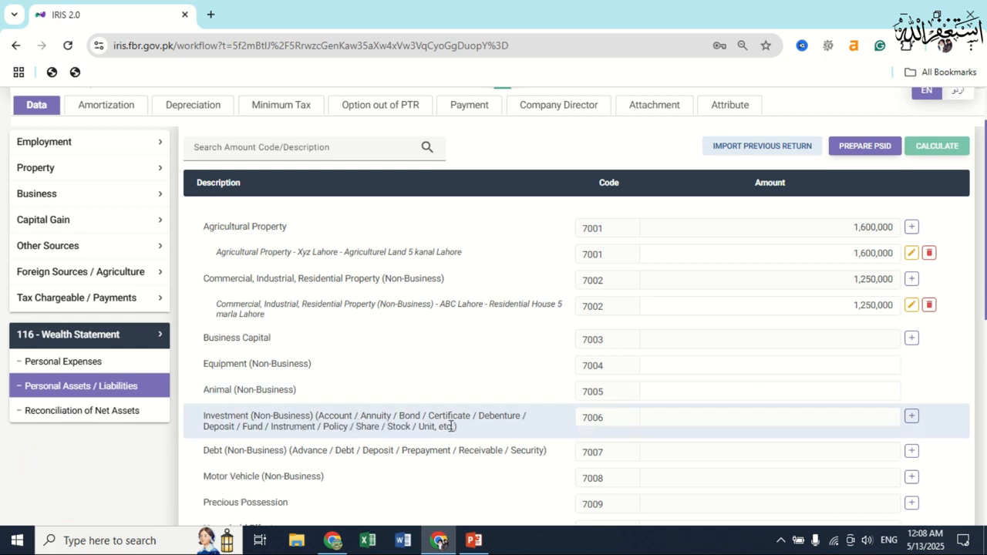
{"action": "left_click", "coordinate": [911, 419]}
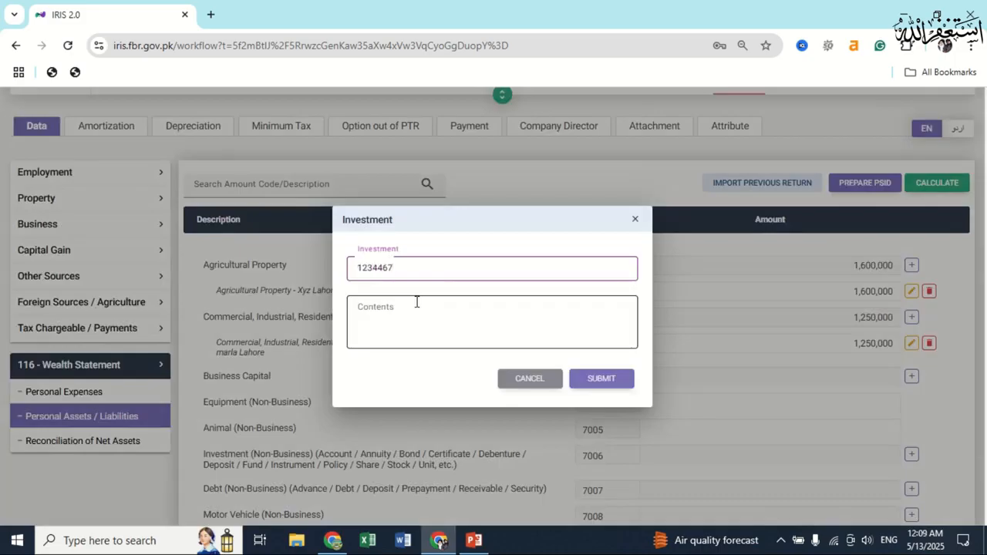
Add an investment with the bank account number and contents 'Account Current HBL'.
{"action": "left_click", "coordinate": [416, 302]}
{"action": "type", "text": "Account"}
{"action": "key", "text": "Return"}
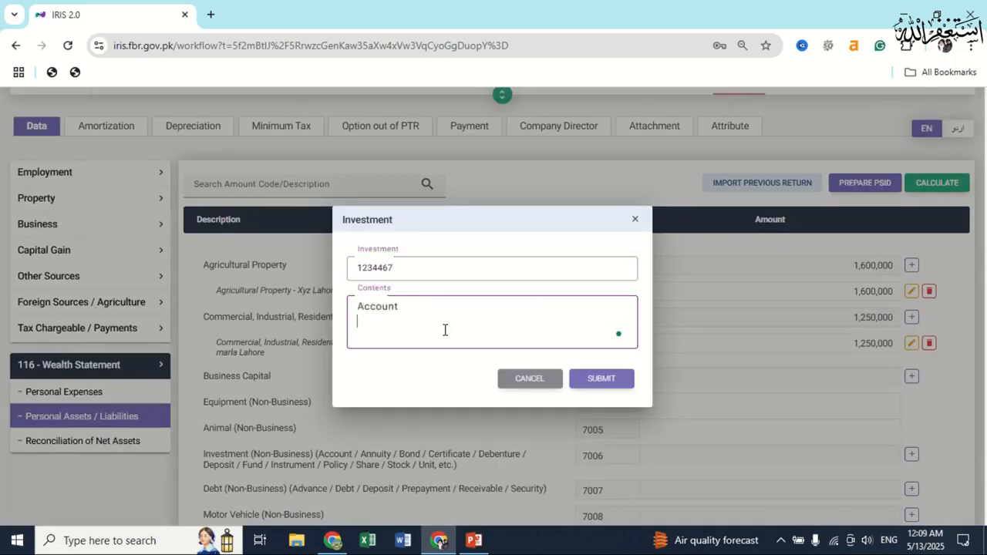
{"action": "type", "text": "Current"}
{"action": "key", "text": "Return"}
{"action": "type", "text": "HBL"}
{"action": "left_click", "coordinate": [542, 397]}
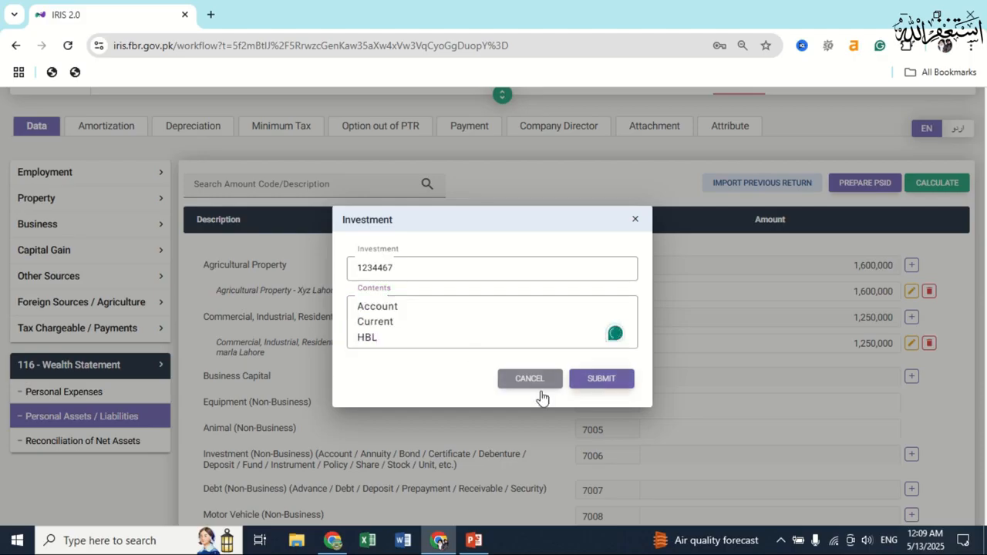
{"action": "left_click", "coordinate": [595, 379]}
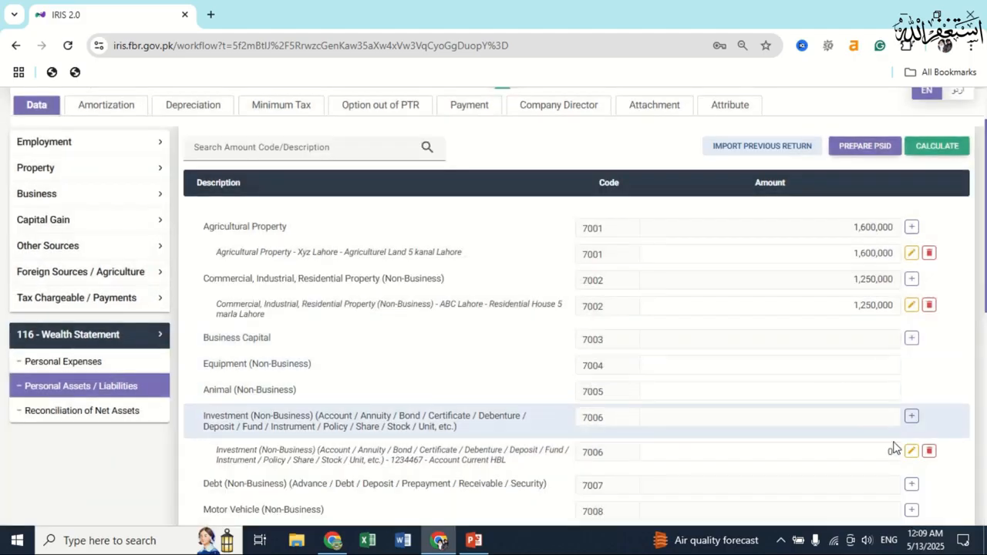
Enter 65,470 as the HBL account's amount and recalculate the totals.
{"action": "left_click", "coordinate": [871, 453]}
{"action": "key", "text": "ctrl+a"}
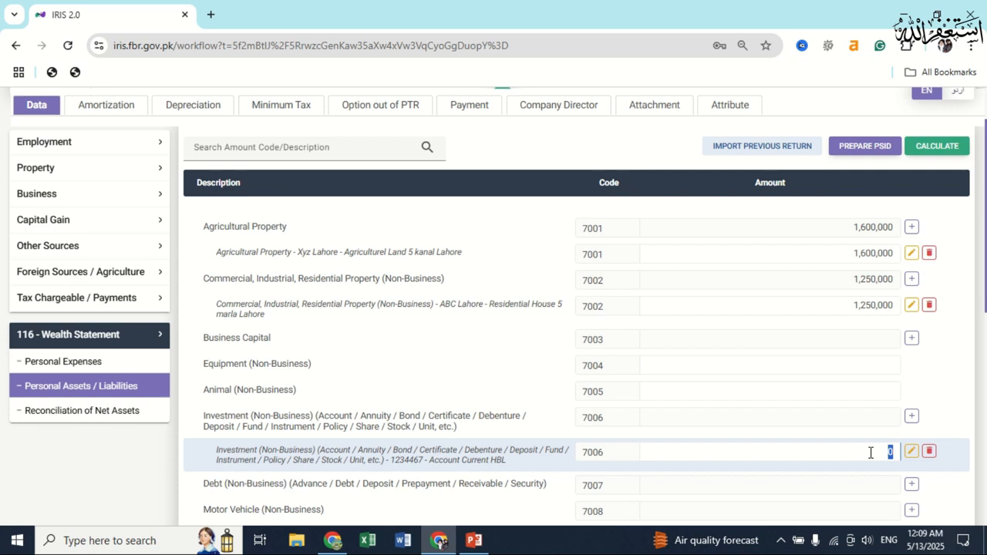
{"action": "type", "text": "5470"}
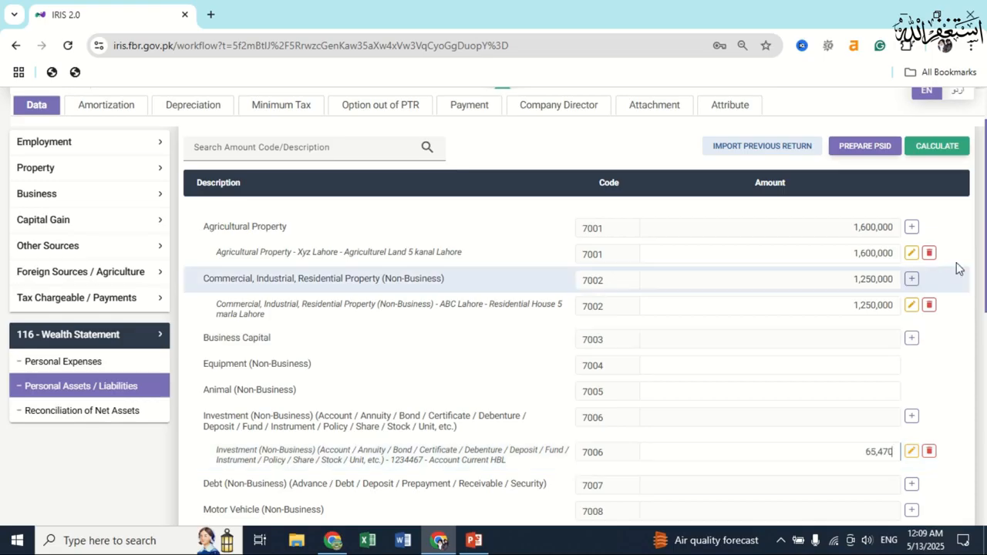
{"action": "left_click", "coordinate": [937, 146]}
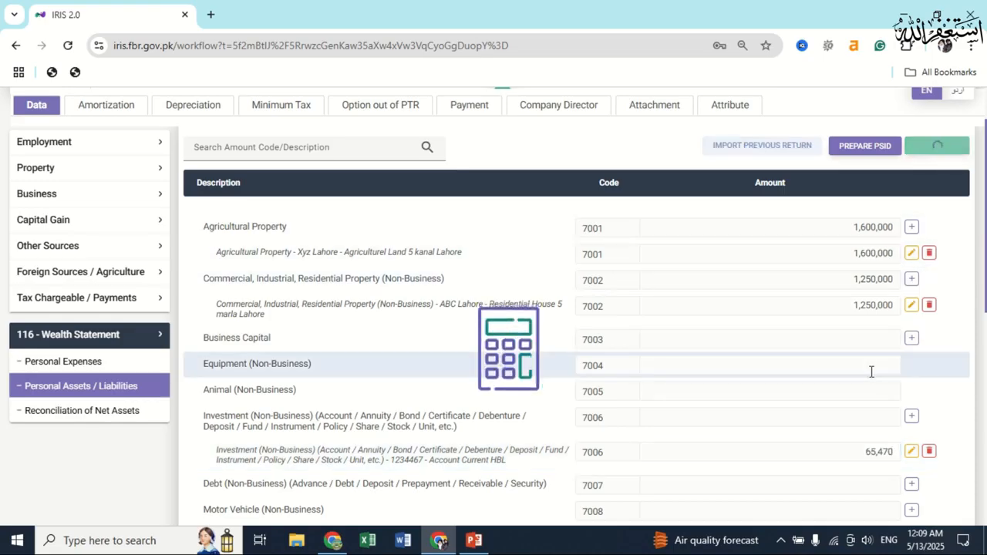
{"action": "scroll", "coordinate": [865, 384], "scroll_direction": "down", "scroll_amount": 1}
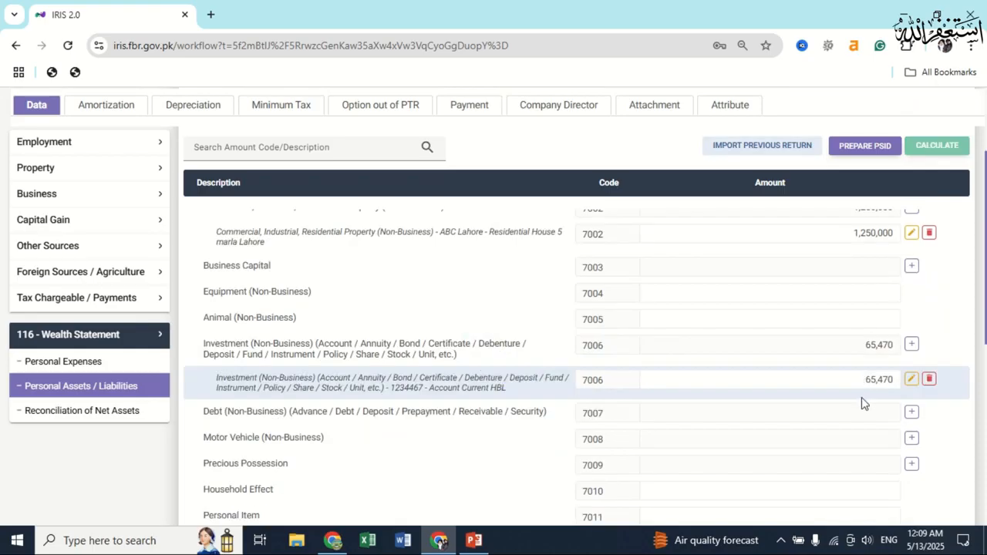
{"action": "scroll", "coordinate": [856, 401], "scroll_direction": "down", "scroll_amount": 1}
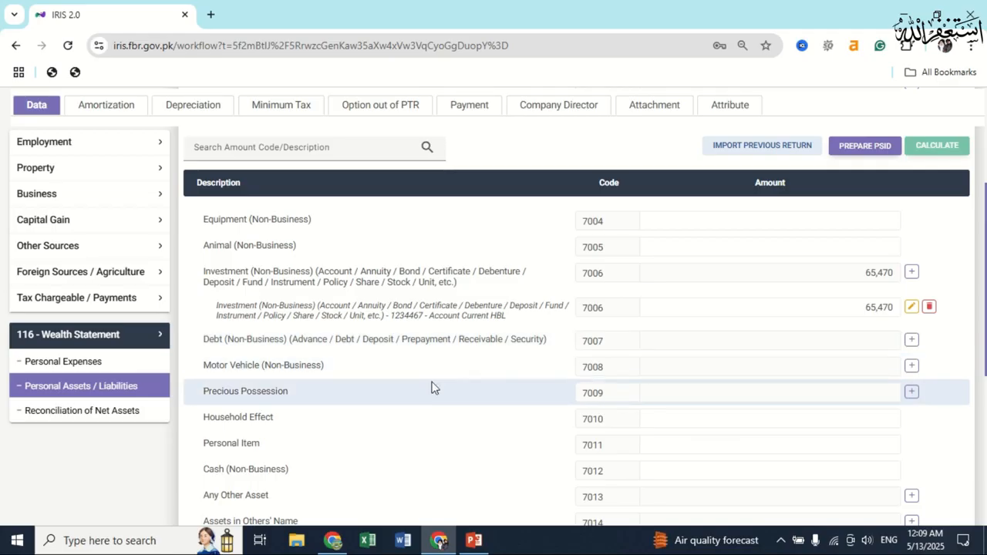
Add the private 2022 Honda CG 125 bike with its registration number at 135,650 under code 7008.
{"action": "left_click", "coordinate": [911, 367]}
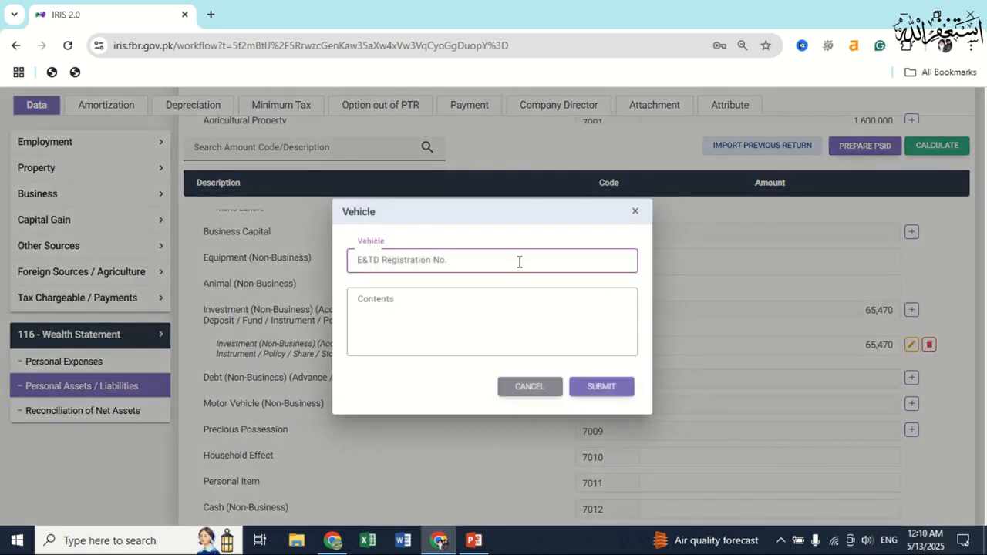
{"action": "type", "text": "BKL-2222"}
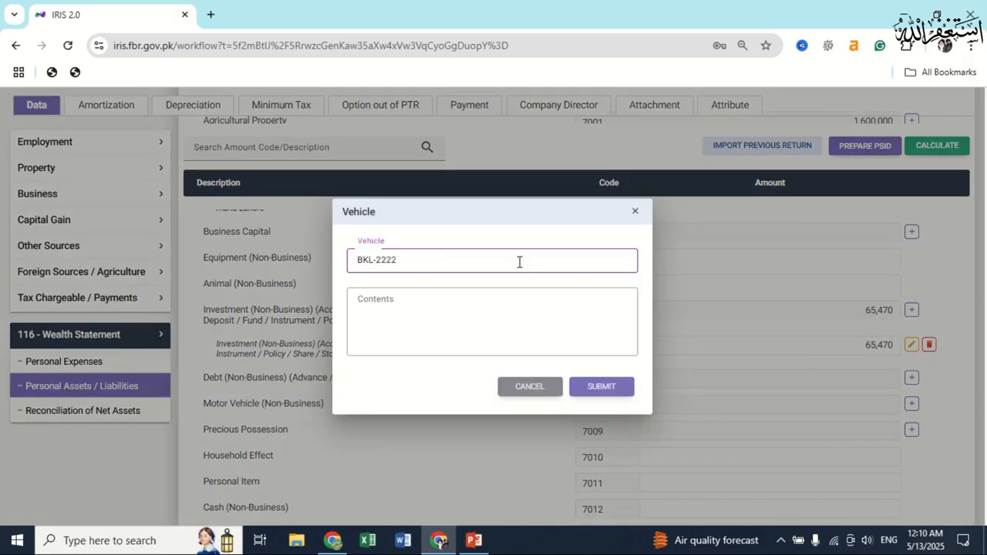
{"action": "key", "text": "Tab"}
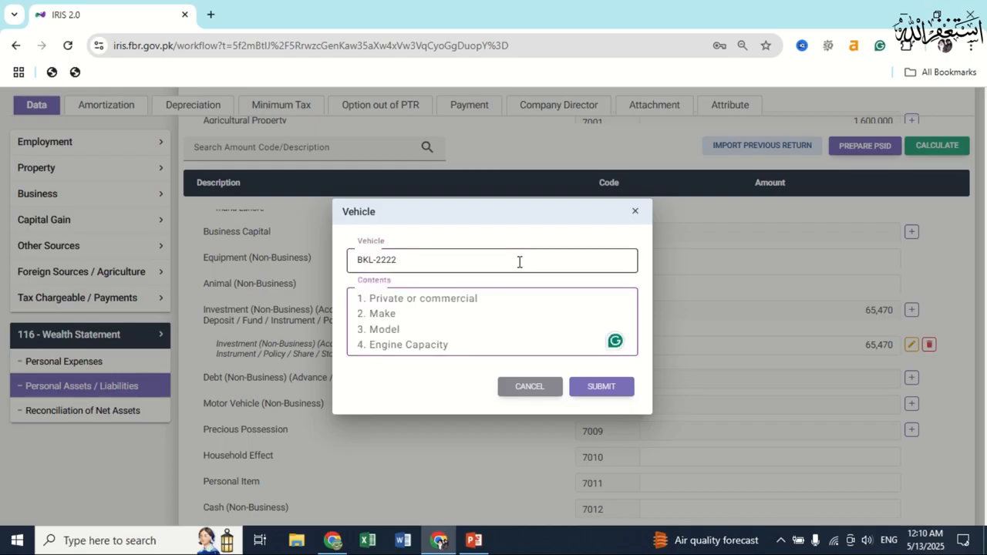
{"action": "type", "text": "Private  Bike Honda Model 2022 CG 125"}
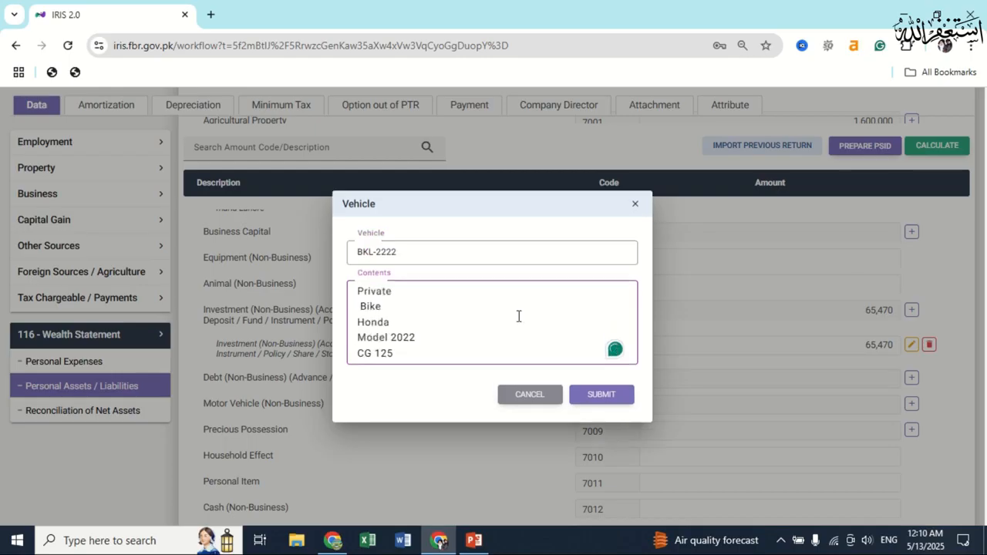
{"action": "left_click", "coordinate": [602, 397]}
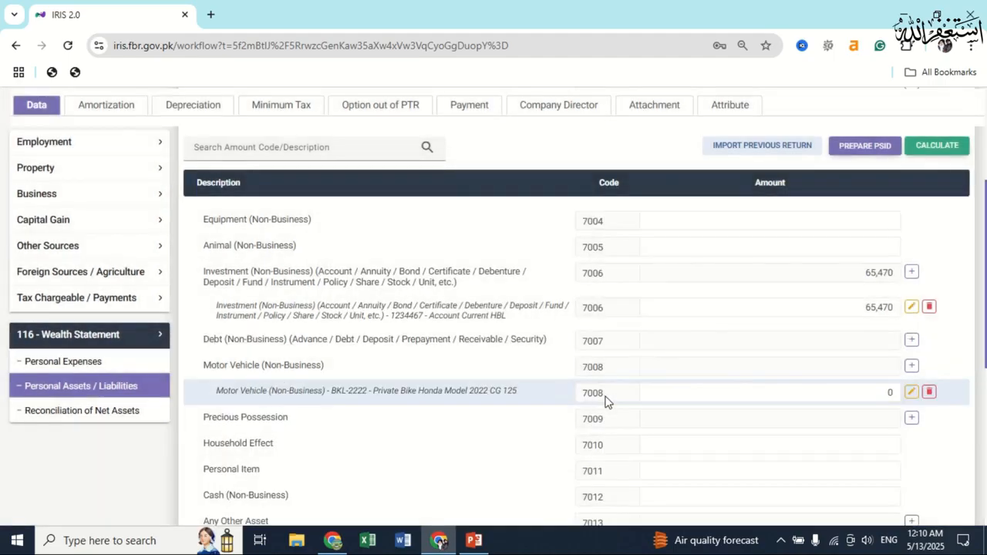
{"action": "double_click", "coordinate": [876, 396]}
{"action": "type", "text": "135650"}
{"action": "key", "text": "Return"}
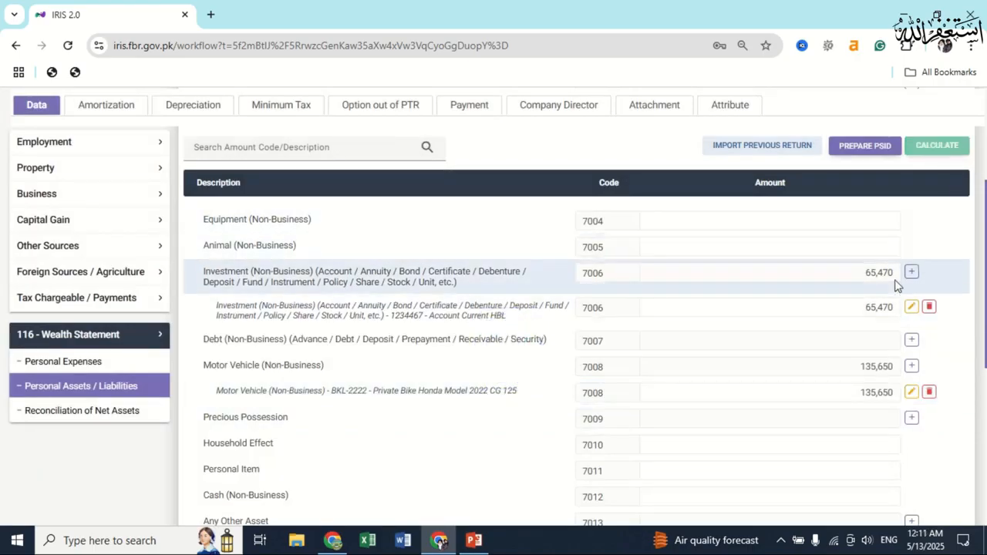
{"action": "scroll", "coordinate": [848, 376], "scroll_direction": "up", "scroll_amount": 5}
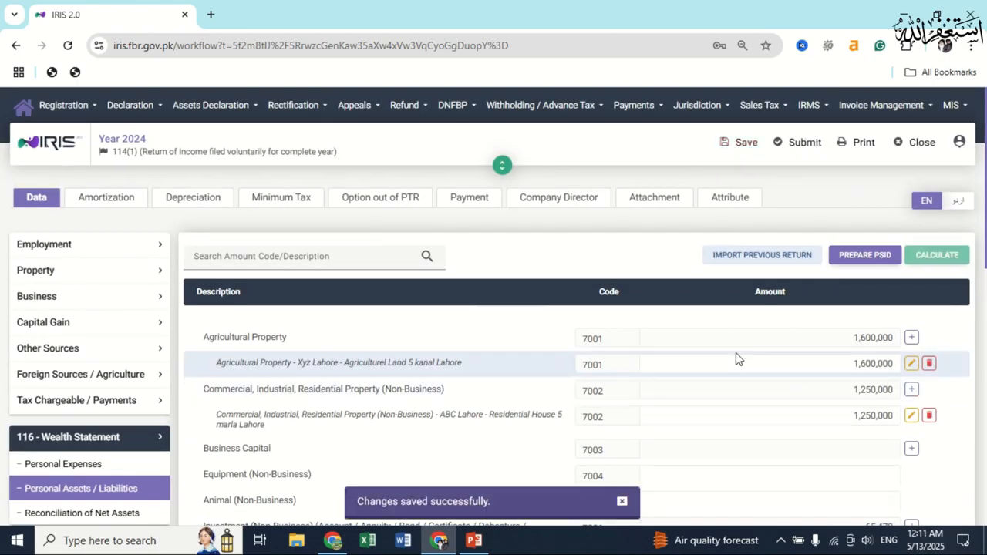
{"action": "scroll", "coordinate": [735, 354], "scroll_direction": "down", "scroll_amount": 8}
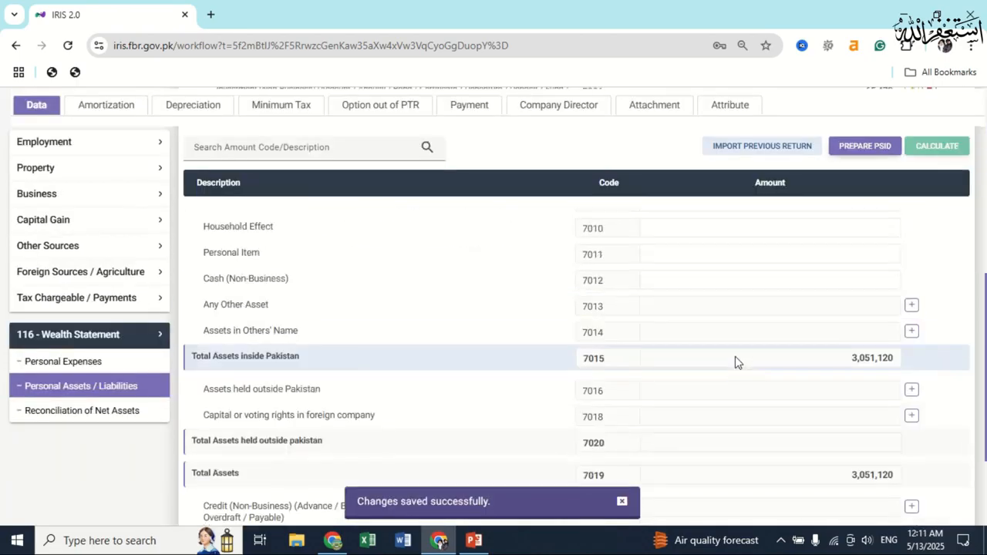
{"action": "scroll", "coordinate": [740, 343], "scroll_direction": "up", "scroll_amount": 1}
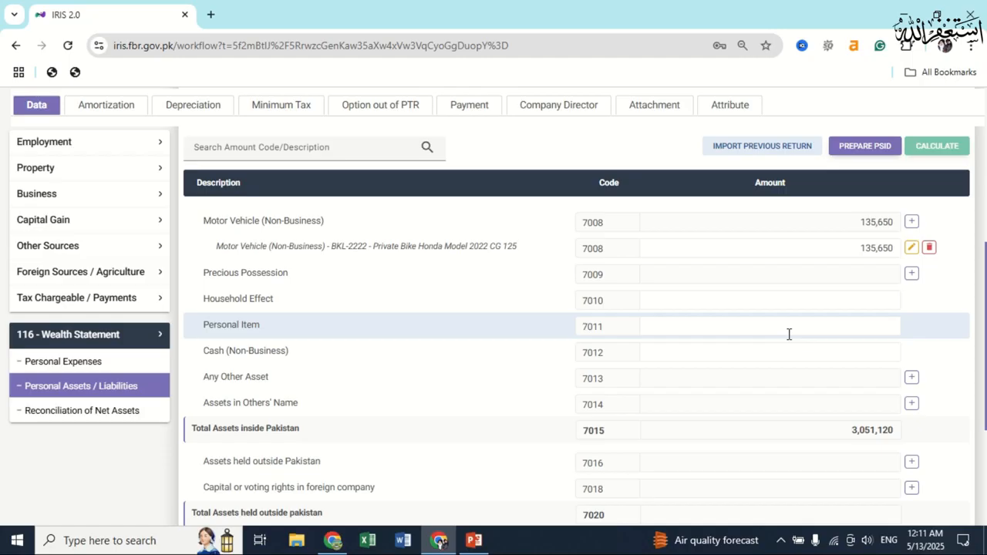
{"action": "scroll", "coordinate": [788, 334], "scroll_direction": "down", "scroll_amount": 2}
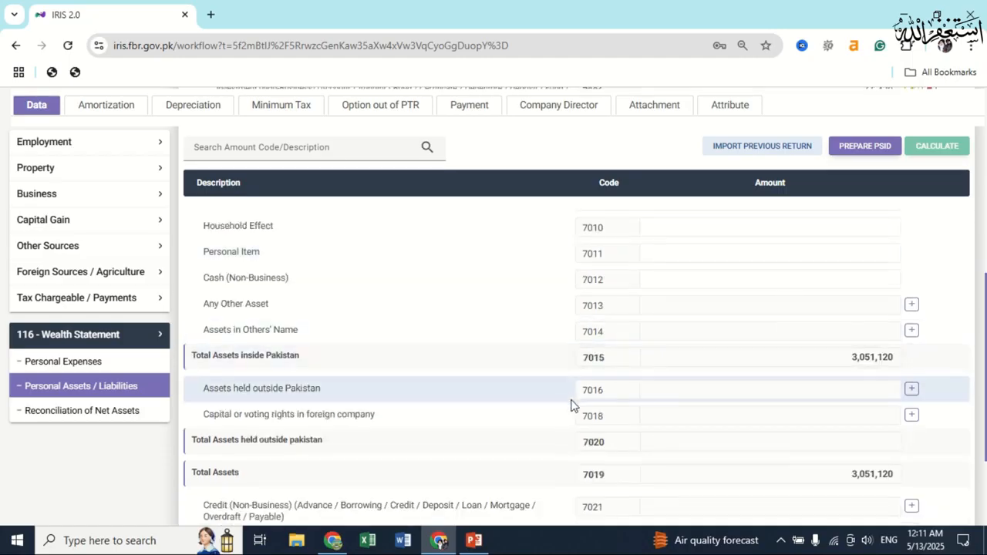
{"action": "scroll", "coordinate": [572, 403], "scroll_direction": "down", "scroll_amount": 4}
{"action": "scroll", "coordinate": [579, 365], "scroll_direction": "up", "scroll_amount": 4}
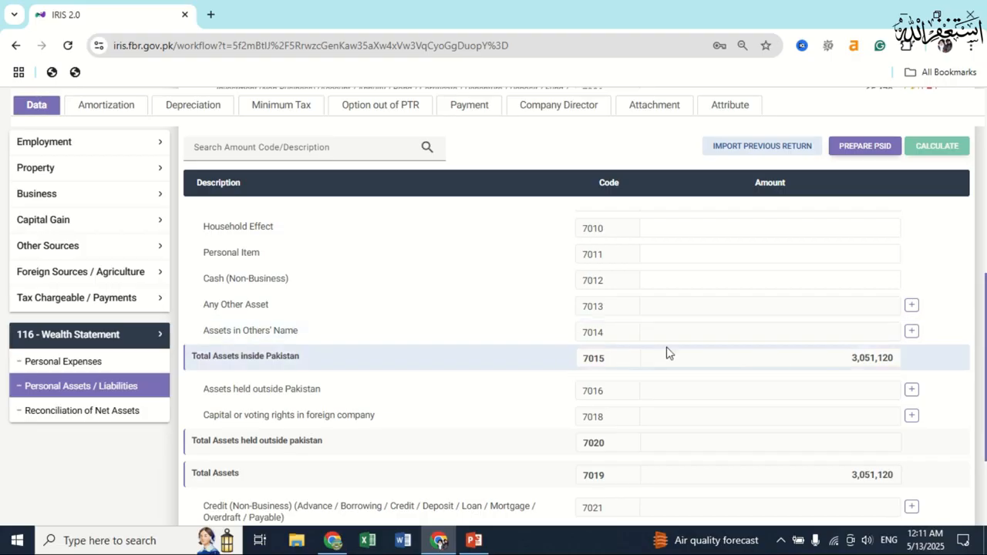
{"action": "scroll", "coordinate": [527, 416], "scroll_direction": "down", "scroll_amount": 2}
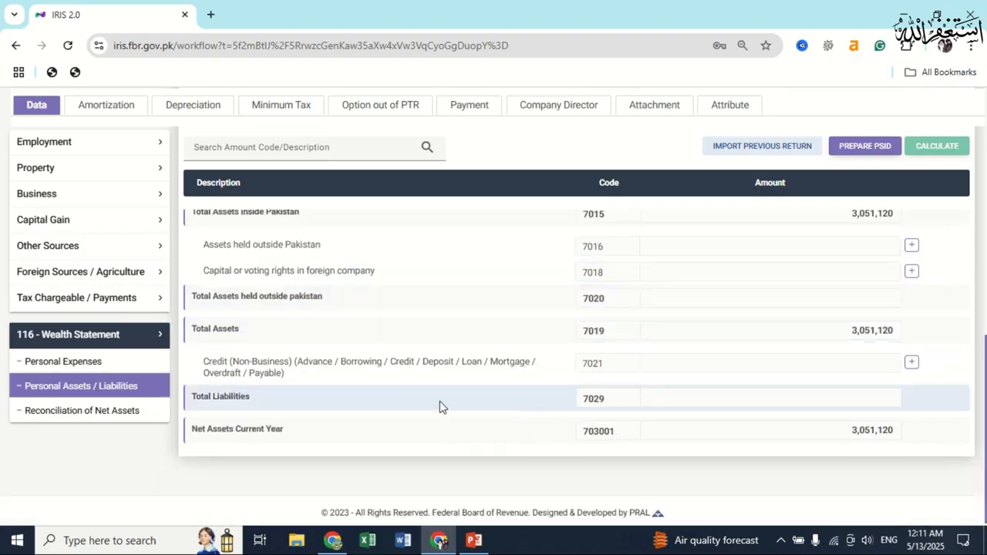
{"action": "left_click", "coordinate": [147, 362]}
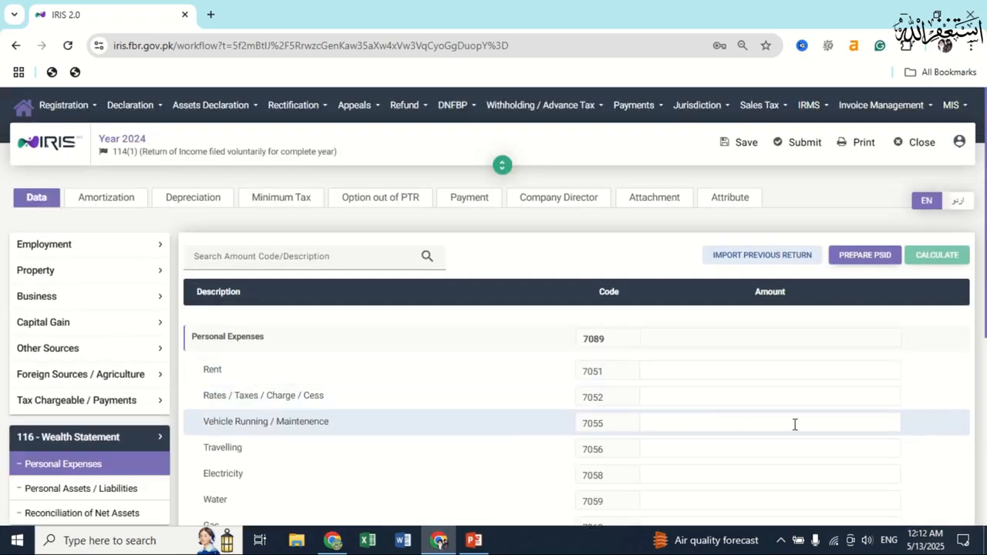
Enter 124,530 for Other Personal / Household Expenses (7087) and save the return.
{"action": "scroll", "coordinate": [805, 375], "scroll_direction": "down", "scroll_amount": 3}
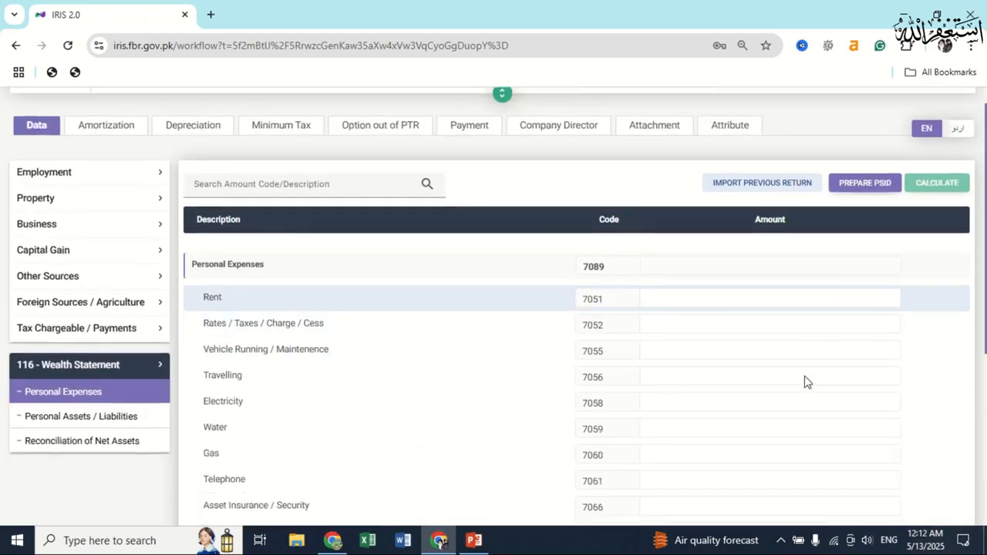
{"action": "scroll", "coordinate": [805, 375], "scroll_direction": "up", "scroll_amount": 3}
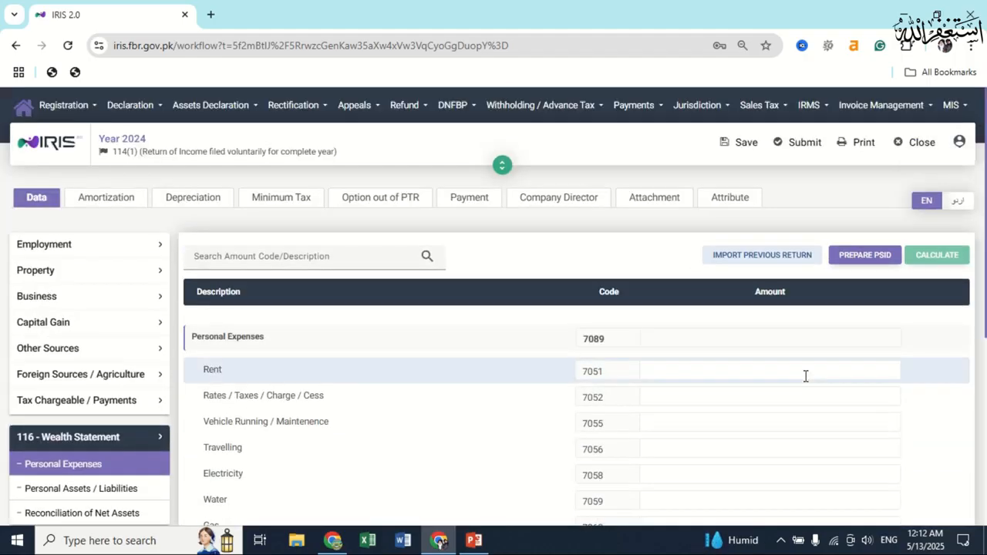
{"action": "scroll", "coordinate": [814, 432], "scroll_direction": "down", "scroll_amount": 2}
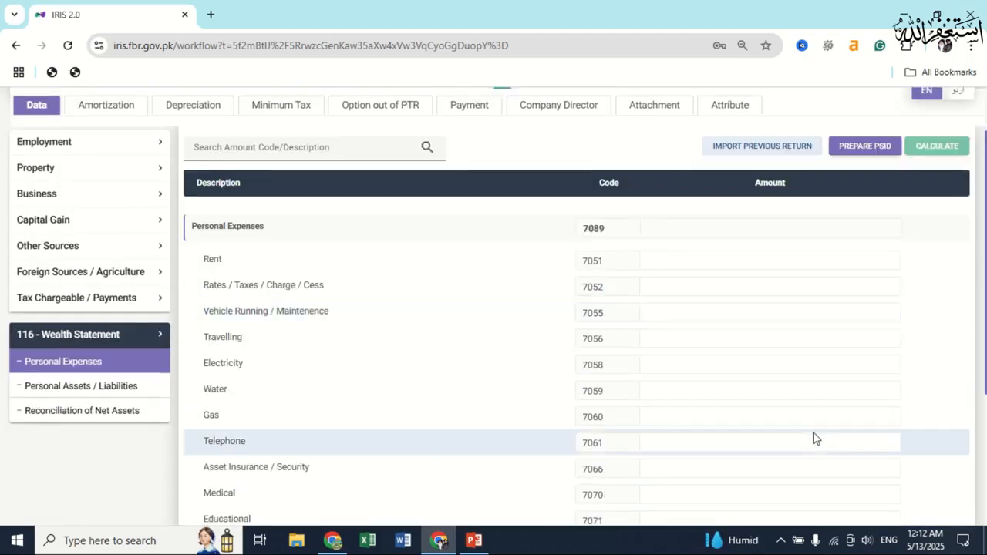
{"action": "scroll", "coordinate": [806, 381], "scroll_direction": "down", "scroll_amount": 3}
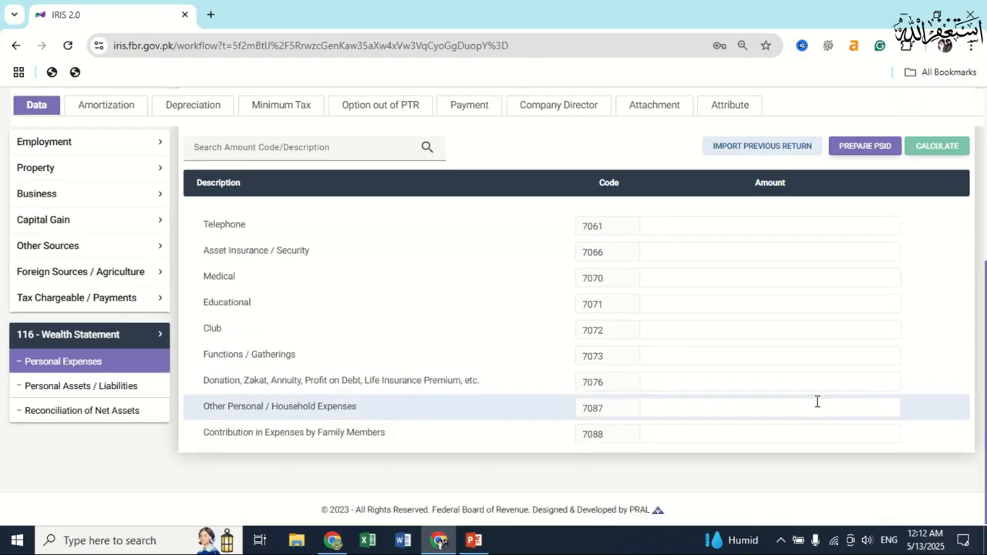
{"action": "left_click", "coordinate": [817, 402]}
{"action": "type", "text": "124,530"}
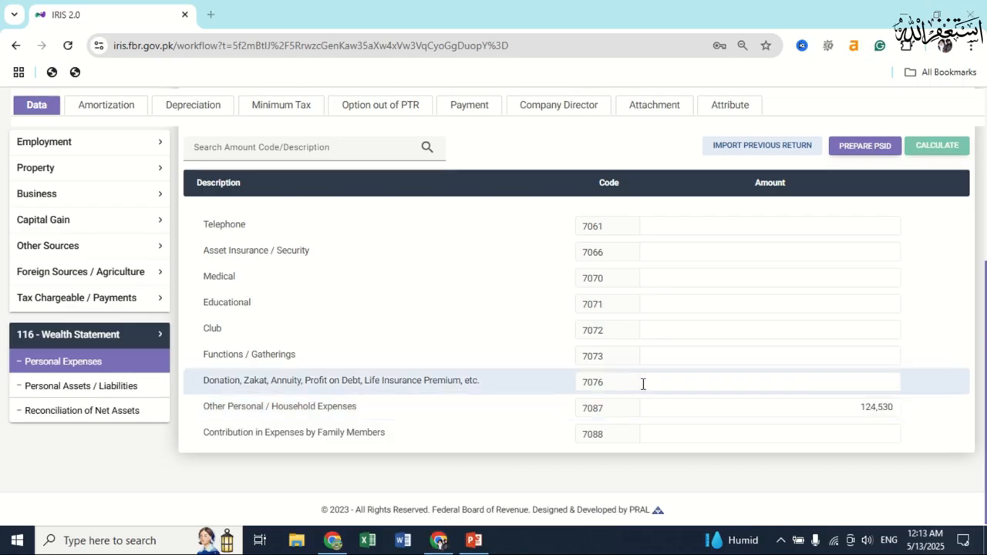
{"action": "scroll", "coordinate": [771, 435], "scroll_direction": "up", "scroll_amount": 5}
{"action": "scroll", "coordinate": [944, 249], "scroll_direction": "down", "scroll_amount": 4}
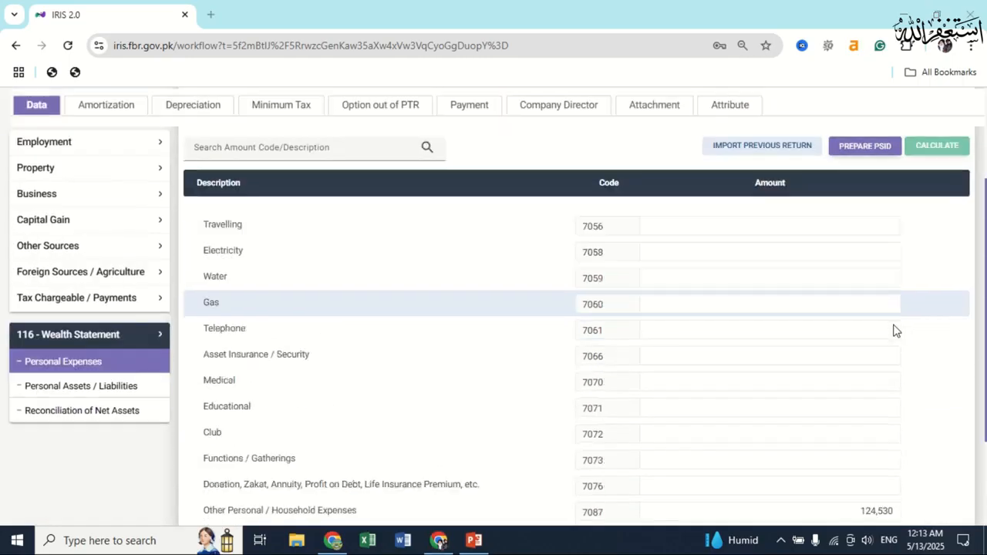
{"action": "scroll", "coordinate": [875, 185], "scroll_direction": "up", "scroll_amount": 3}
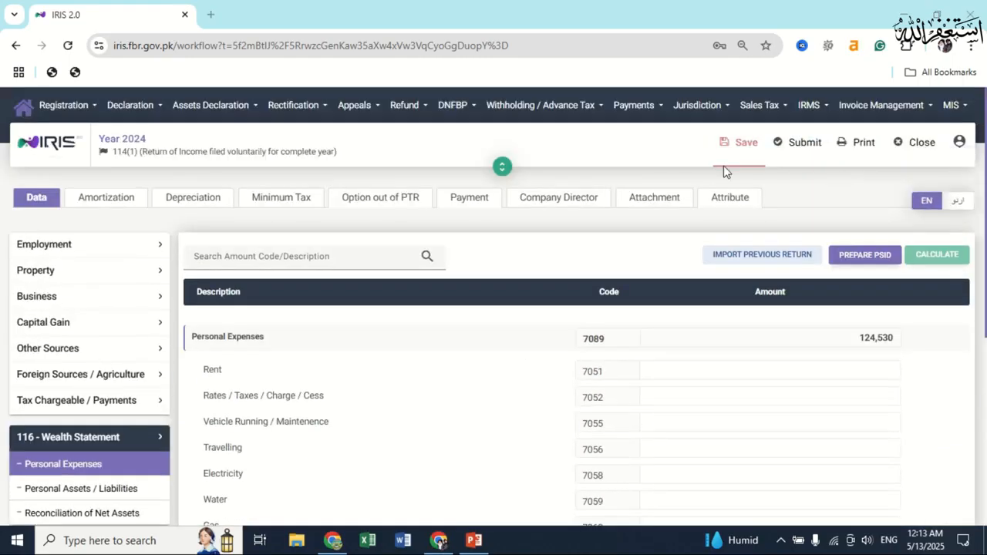
{"action": "left_click", "coordinate": [730, 147]}
{"action": "scroll", "coordinate": [121, 370], "scroll_direction": "down", "scroll_amount": 5}
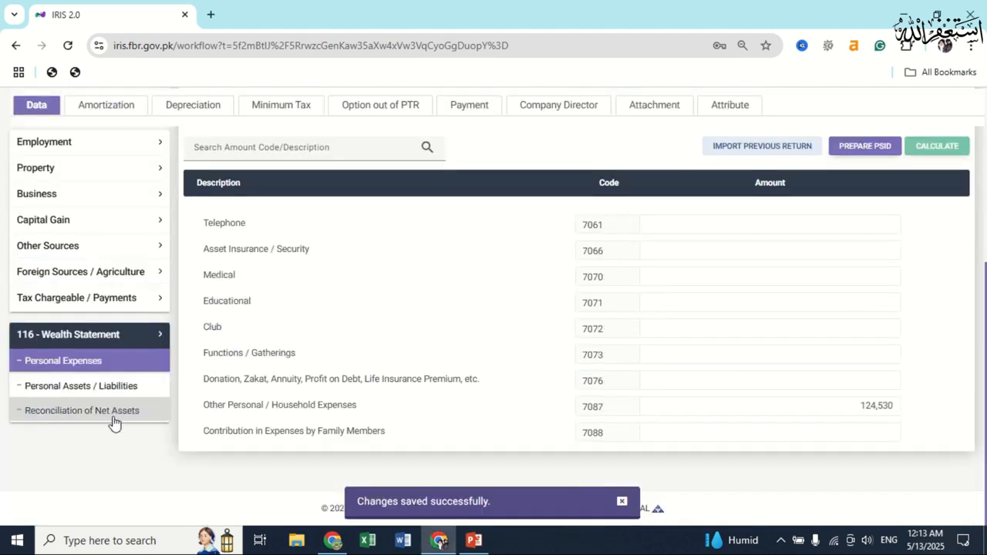
Open Reconciliation of Net Assets and review the current-year net assets of 3,051,120.
{"action": "left_click", "coordinate": [114, 413]}
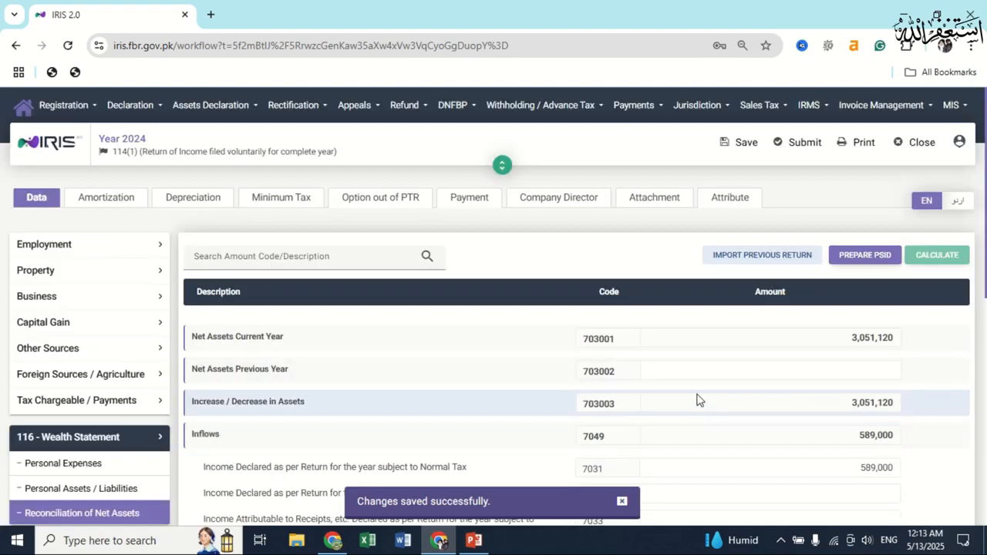
{"action": "scroll", "coordinate": [696, 399], "scroll_direction": "down", "scroll_amount": 10}
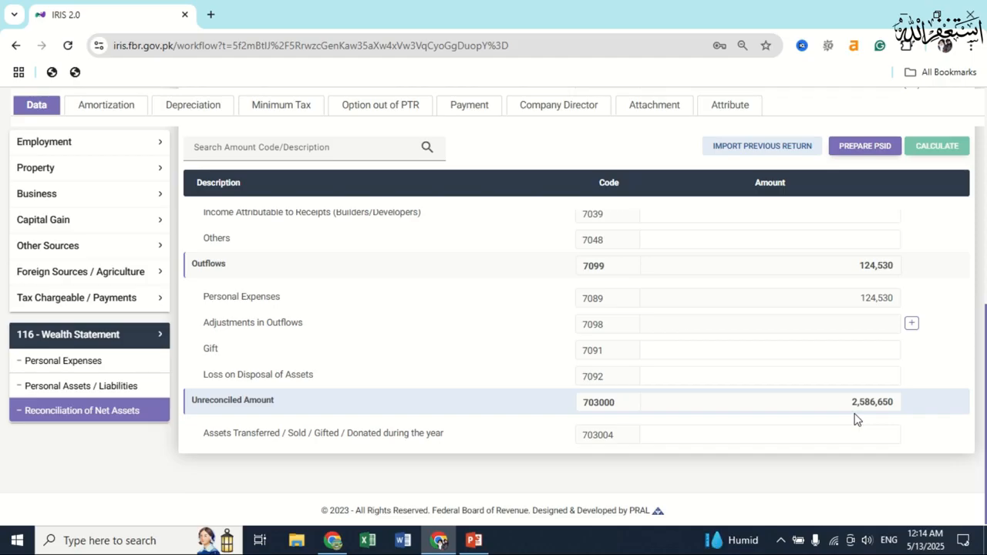
{"action": "scroll", "coordinate": [854, 419], "scroll_direction": "up", "scroll_amount": 3}
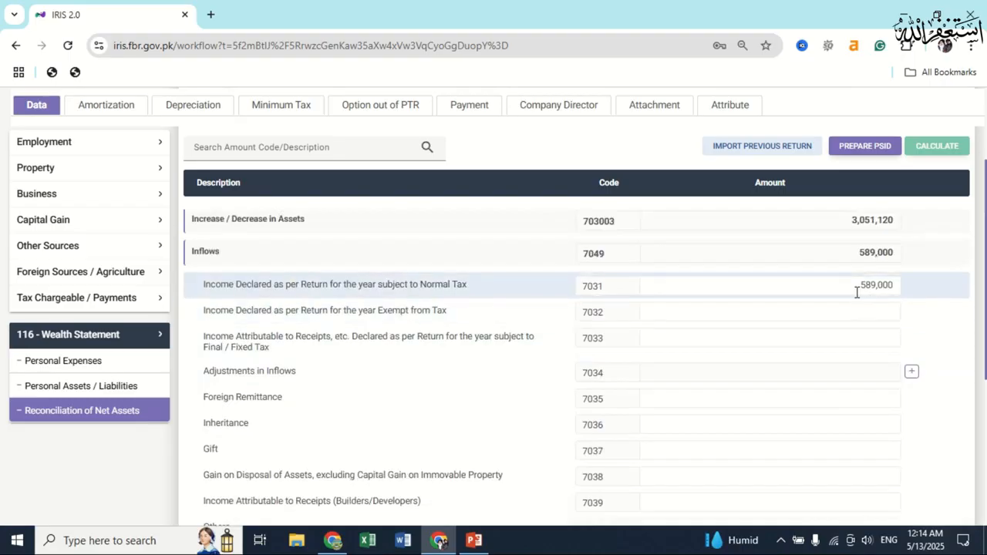
{"action": "scroll", "coordinate": [879, 308], "scroll_direction": "up", "scroll_amount": 1}
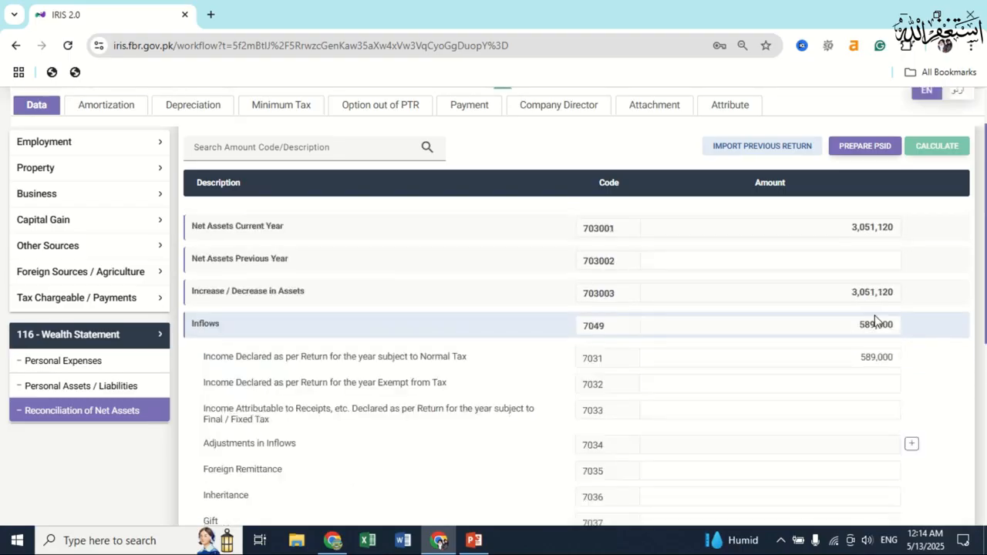
{"action": "scroll", "coordinate": [875, 320], "scroll_direction": "up", "scroll_amount": 2}
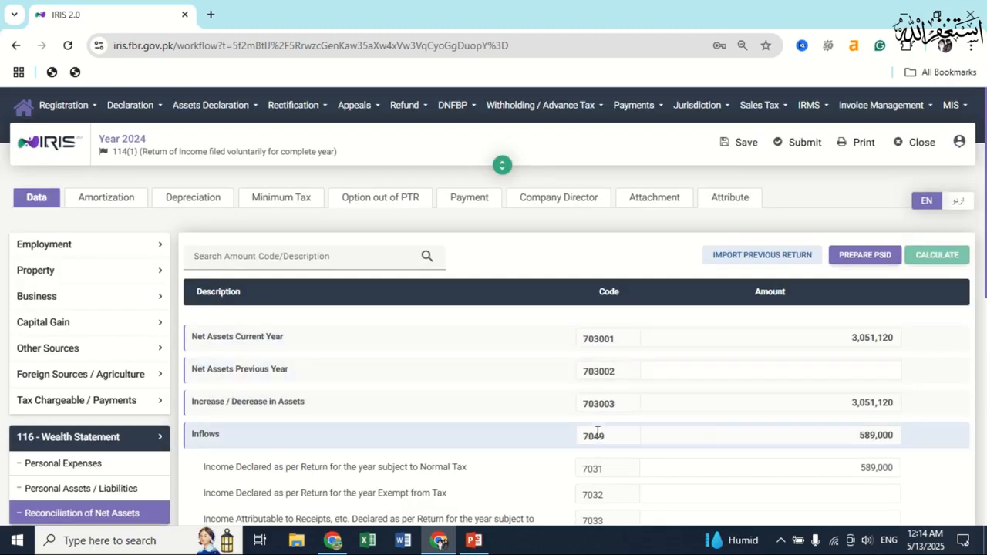
Check Personal Assets / Liabilities, then return to the reconciliation's Net Assets Previous Year field.
{"action": "left_click", "coordinate": [105, 492]}
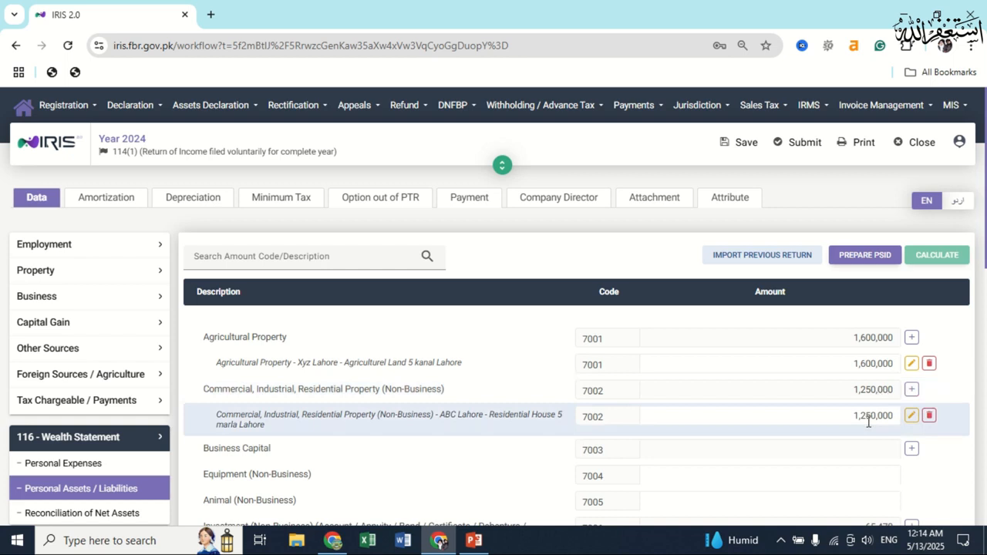
{"action": "scroll", "coordinate": [871, 420], "scroll_direction": "down", "scroll_amount": 5}
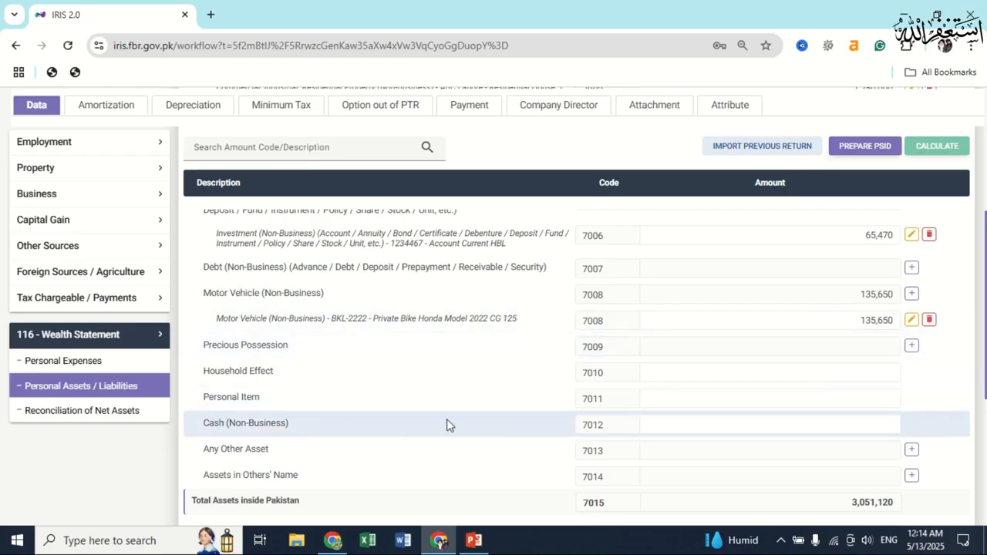
{"action": "left_click", "coordinate": [145, 422]}
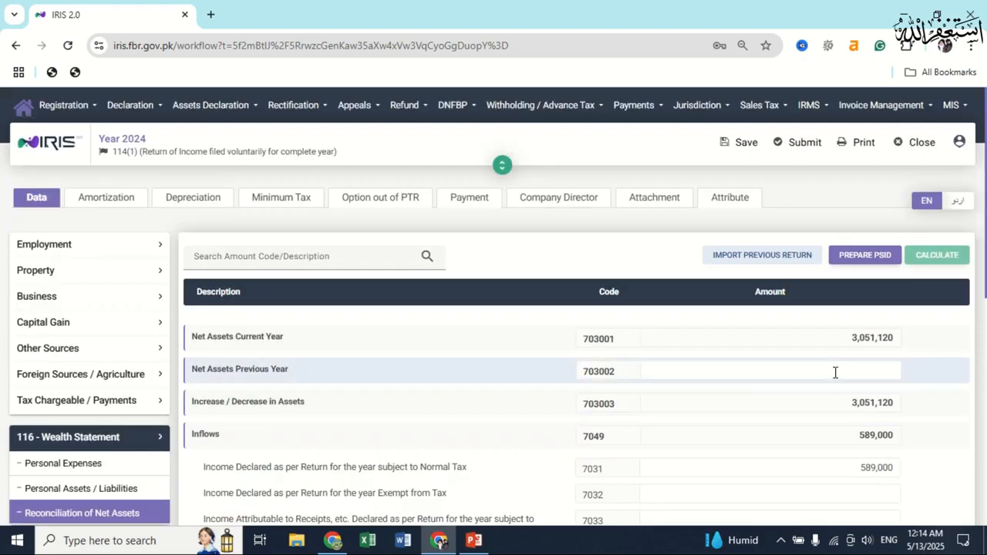
{"action": "left_click", "coordinate": [836, 367]}
Enter 2,985,650 as Net Assets Previous Year, recalculate, and copy the -399,000 unreconciled amount.
{"action": "type", "text": "2,985,650"}
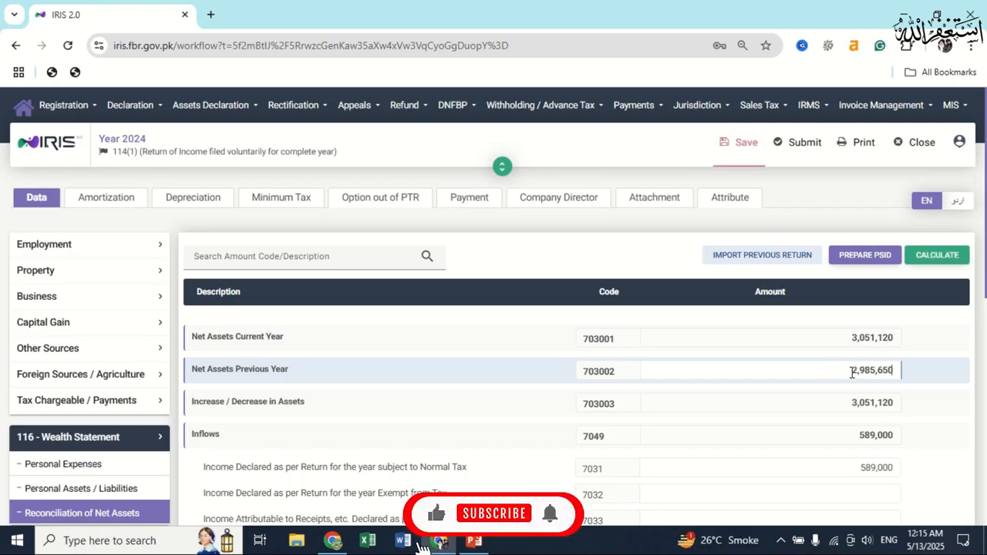
{"action": "left_click", "coordinate": [939, 257]}
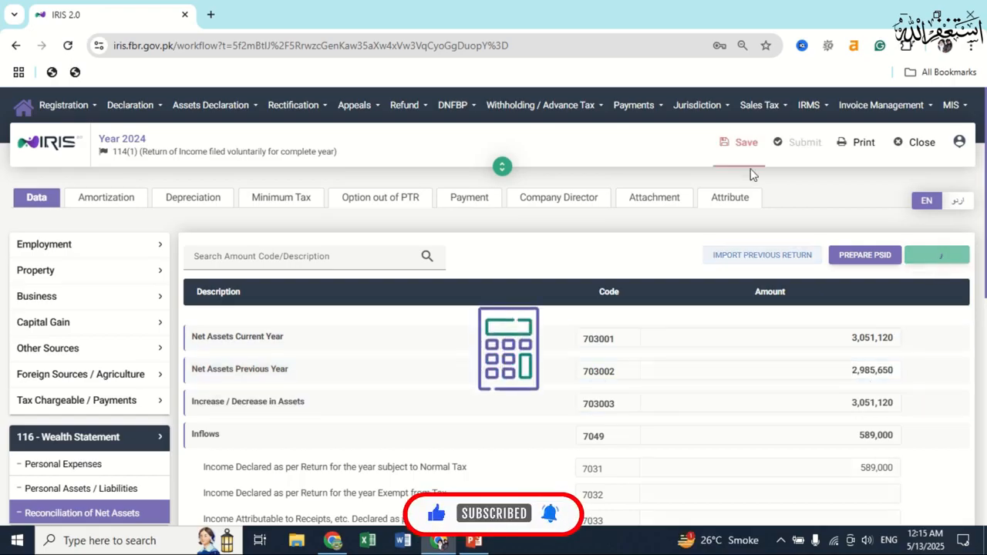
{"action": "scroll", "coordinate": [826, 386], "scroll_direction": "down", "scroll_amount": 7}
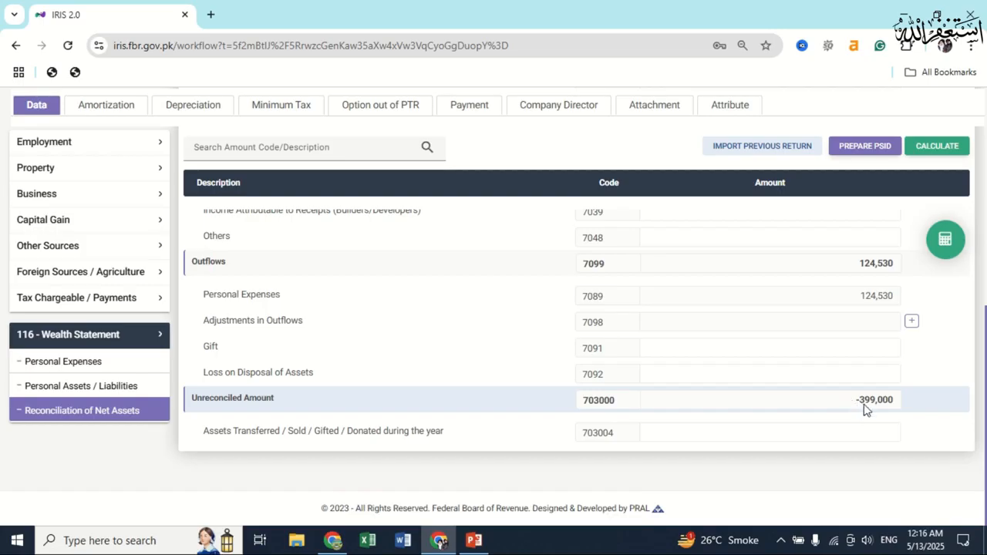
{"action": "left_click_drag", "start_coordinate": [861, 410], "coordinate": [902, 411]}
{"action": "key", "text": "ctrl+c"}
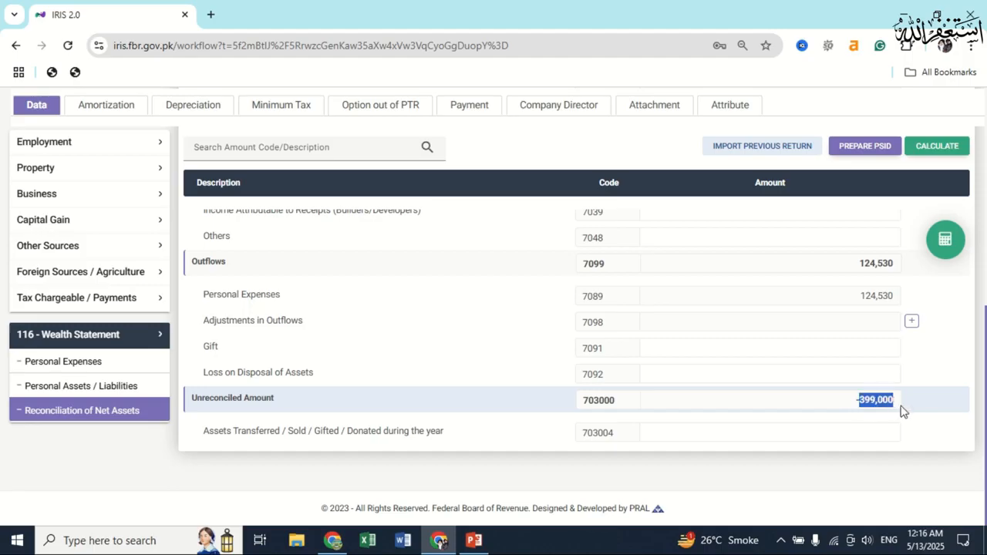
{"action": "left_click", "coordinate": [116, 393]}
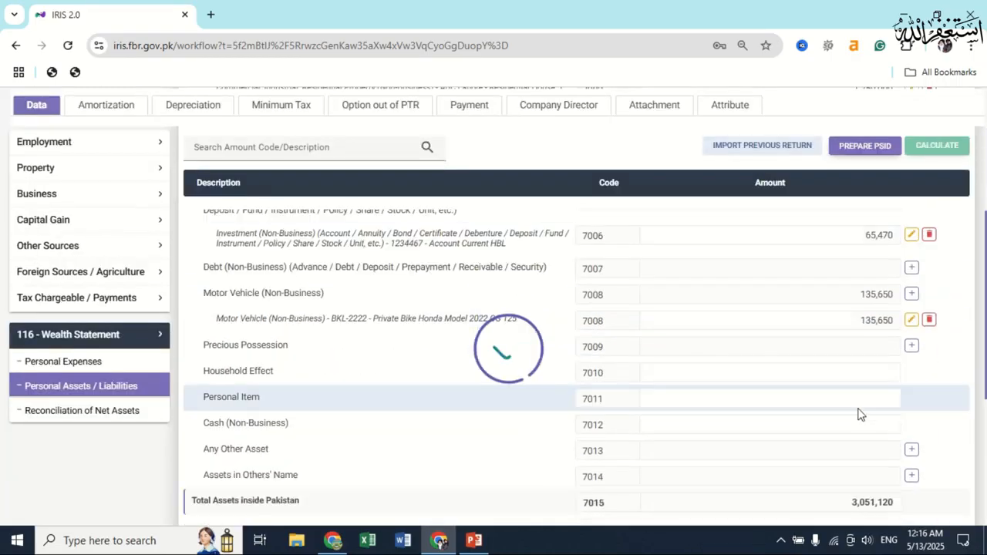
Enter 399,000 as Cash (Non-Business) and recalculate the totals.
{"action": "scroll", "coordinate": [860, 415], "scroll_direction": "down", "scroll_amount": 1}
{"action": "left_click", "coordinate": [794, 348]}
{"action": "key", "text": "ctrl+v"}
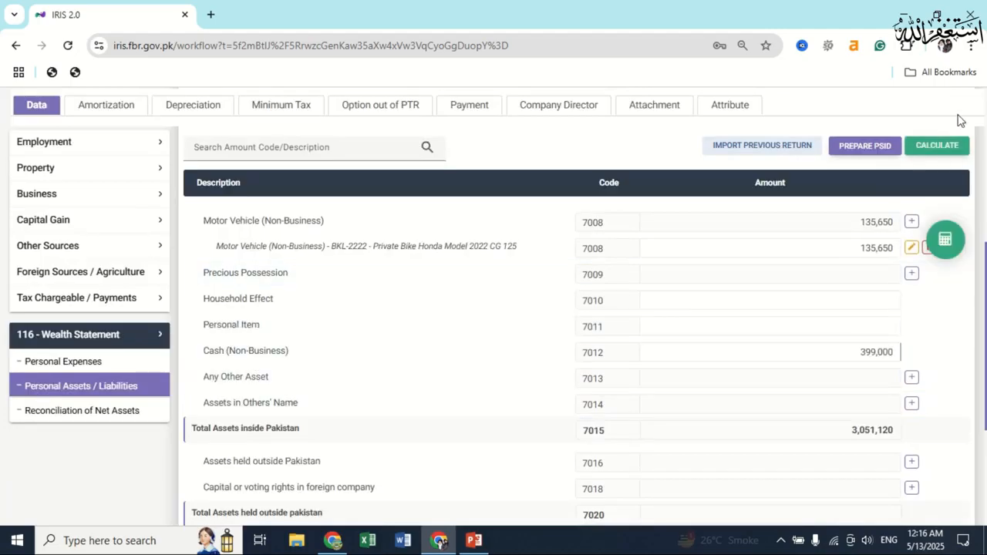
{"action": "left_click", "coordinate": [954, 149]}
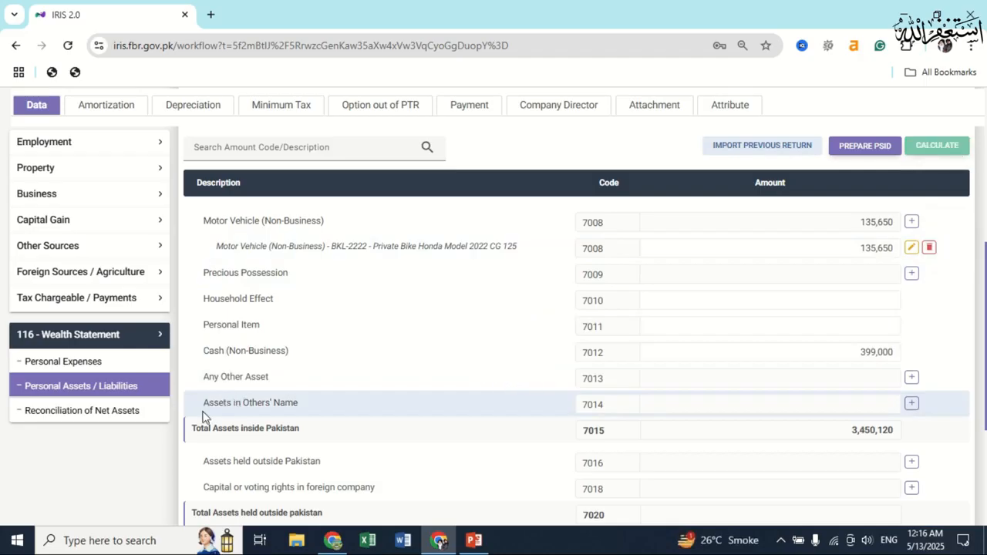
Confirm the reconciliation's unreconciled amount is 0 and save the wealth statement.
{"action": "left_click", "coordinate": [85, 410]}
{"action": "scroll", "coordinate": [771, 386], "scroll_direction": "down", "scroll_amount": 5}
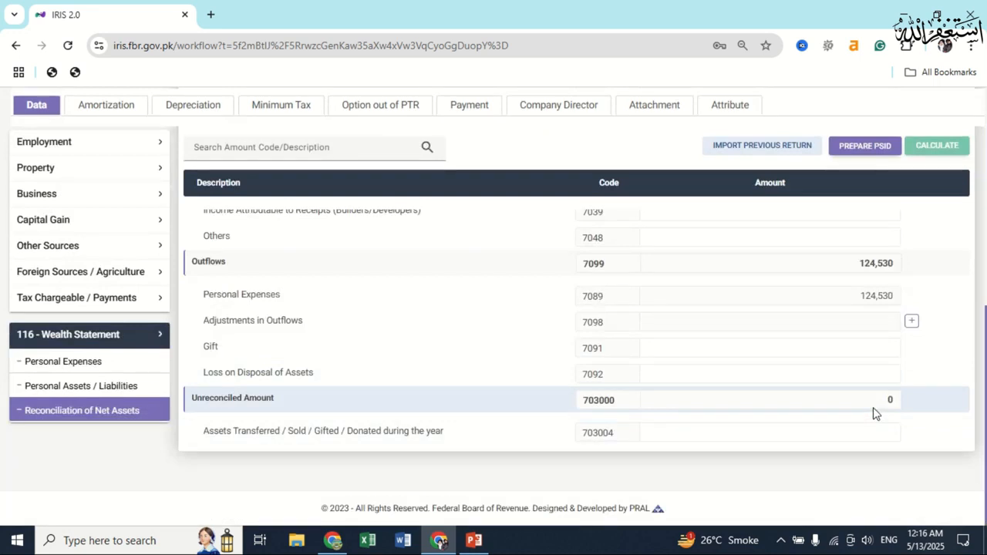
{"action": "scroll", "coordinate": [875, 412], "scroll_direction": "up", "scroll_amount": 5}
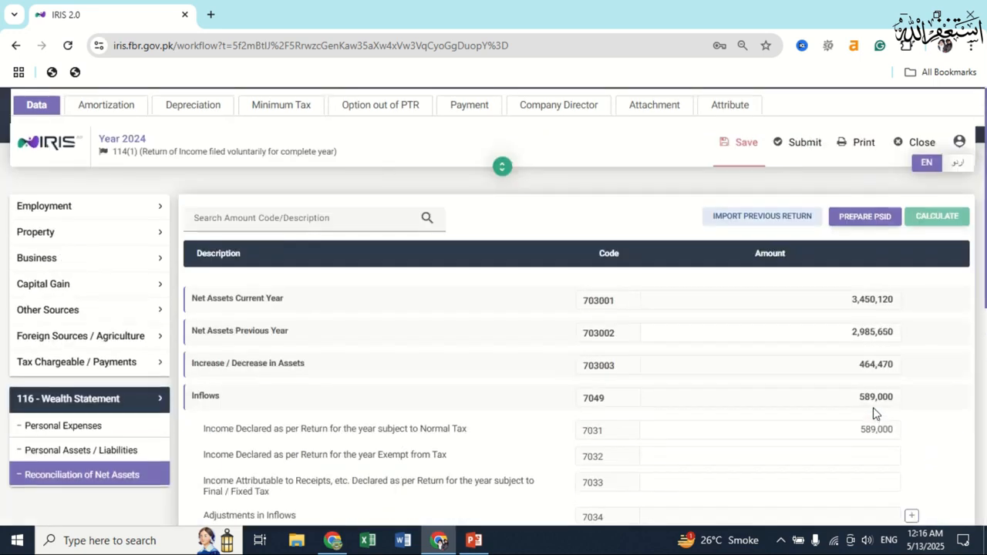
{"action": "left_click", "coordinate": [744, 143]}
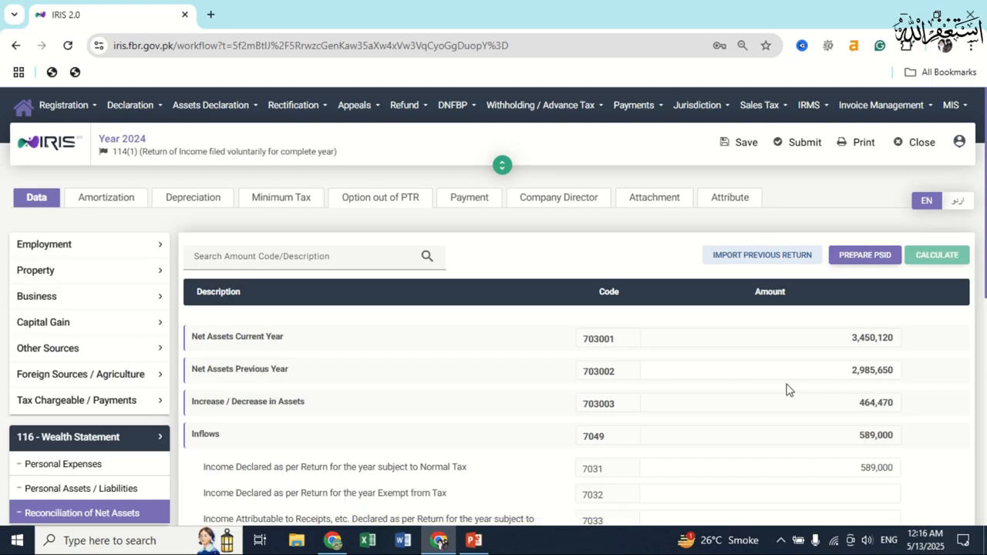
Change salary code 1009 Total Amount from 589,000 to 875,670, recalculate, and save.
{"action": "left_click", "coordinate": [637, 398]}
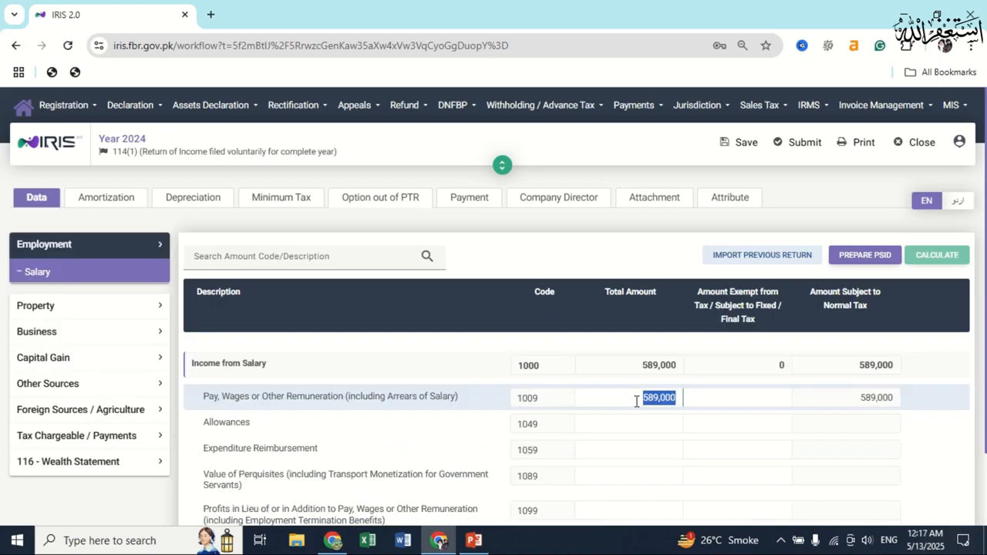
{"action": "key", "text": "BackSpace"}
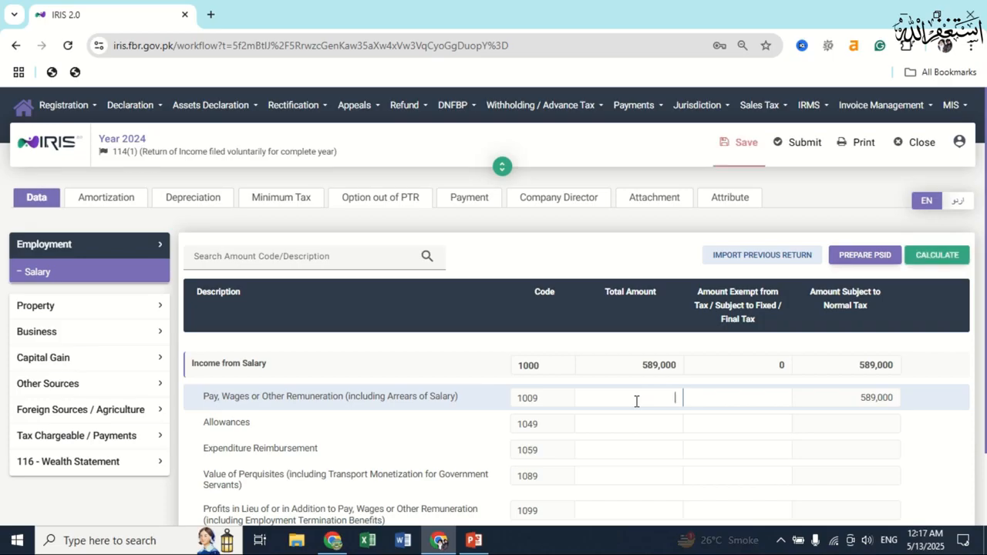
{"action": "type", "text": "875670"}
{"action": "key", "text": "ctrl+a"}
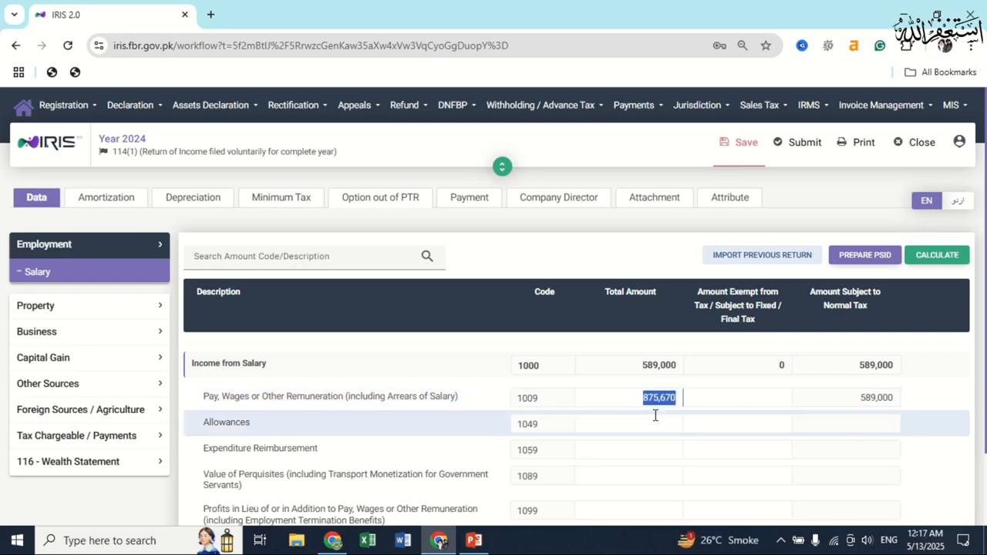
{"action": "left_click", "coordinate": [939, 254]}
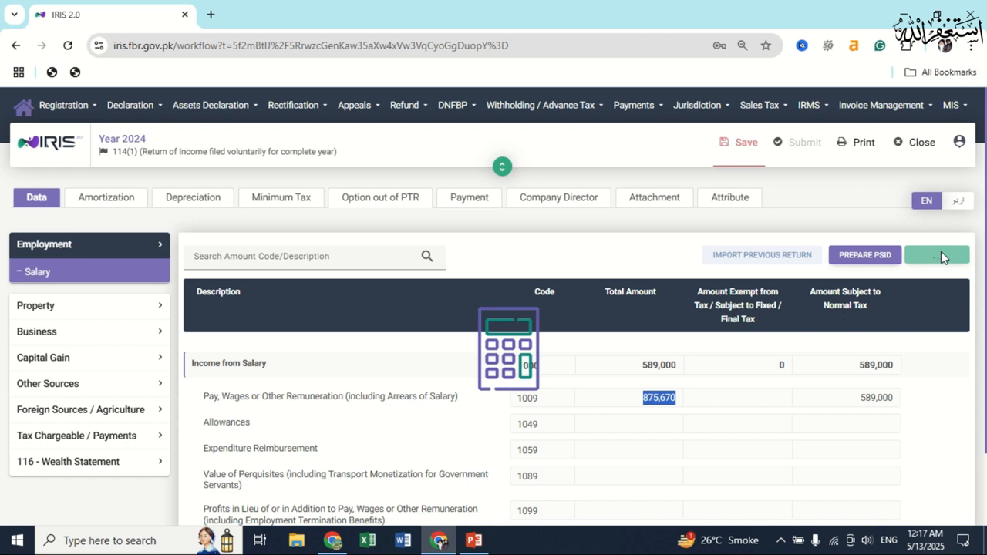
{"action": "left_click", "coordinate": [730, 158]}
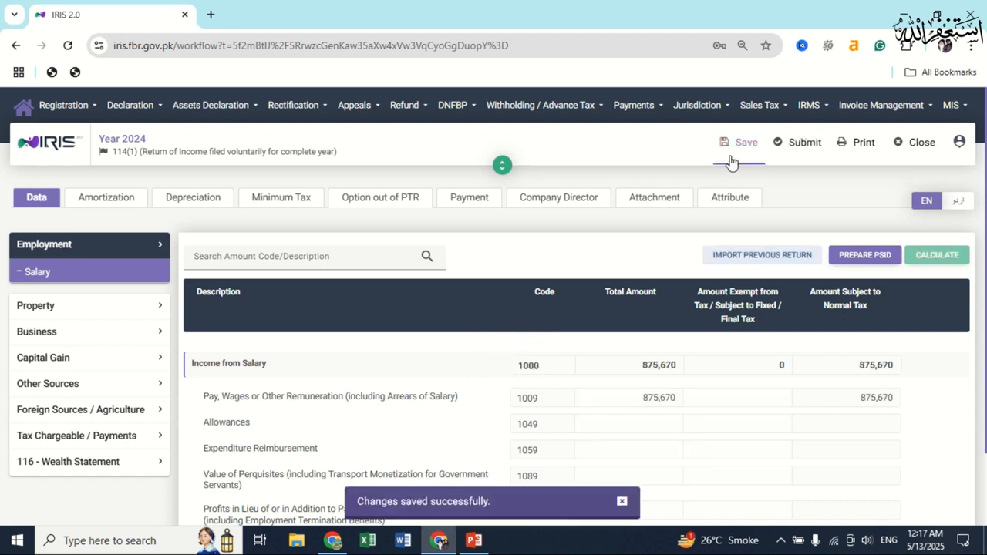
Open Tax Chargeable / Payments > Computations and select the Admitted Income Tax (9203) amount 6,892.
{"action": "left_click", "coordinate": [112, 438]}
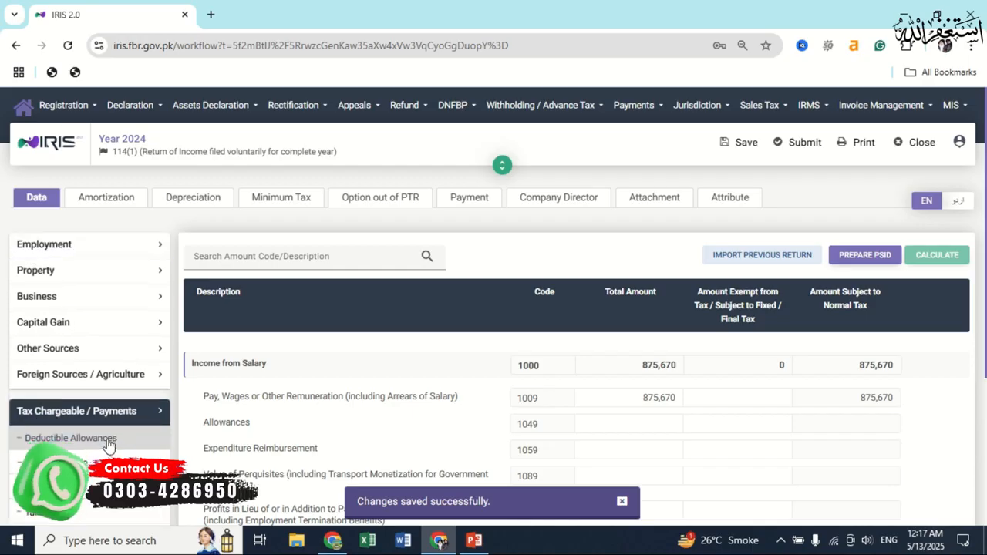
{"action": "scroll", "coordinate": [108, 445], "scroll_direction": "down", "scroll_amount": 1}
{"action": "scroll", "coordinate": [108, 448], "scroll_direction": "down", "scroll_amount": 1}
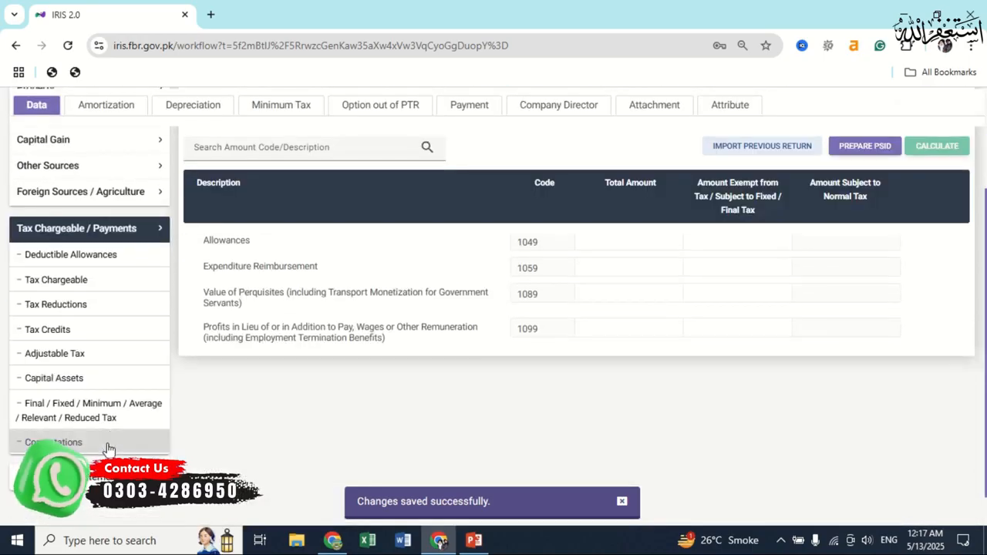
{"action": "left_click", "coordinate": [108, 447]}
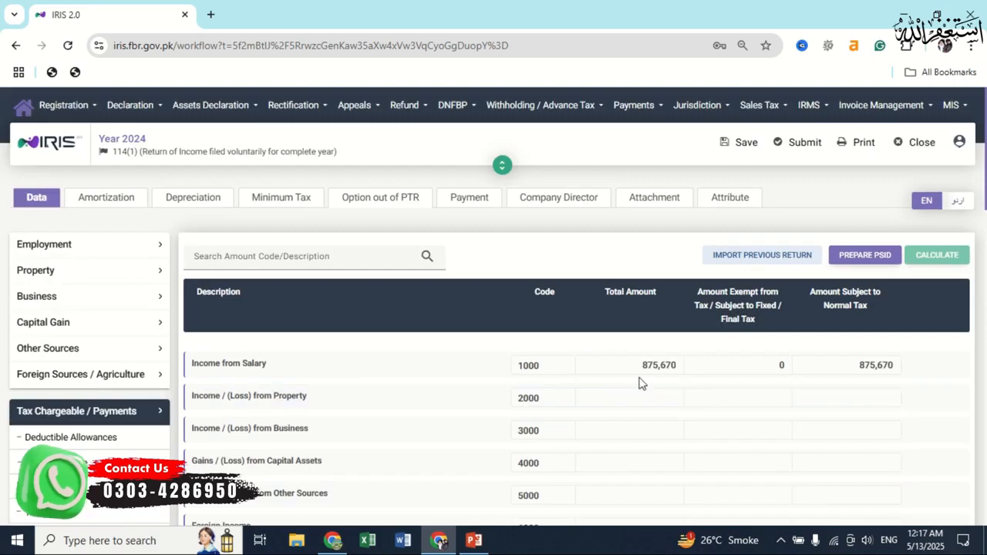
{"action": "scroll", "coordinate": [731, 399], "scroll_direction": "down", "scroll_amount": 2}
{"action": "scroll", "coordinate": [731, 399], "scroll_direction": "down", "scroll_amount": 2}
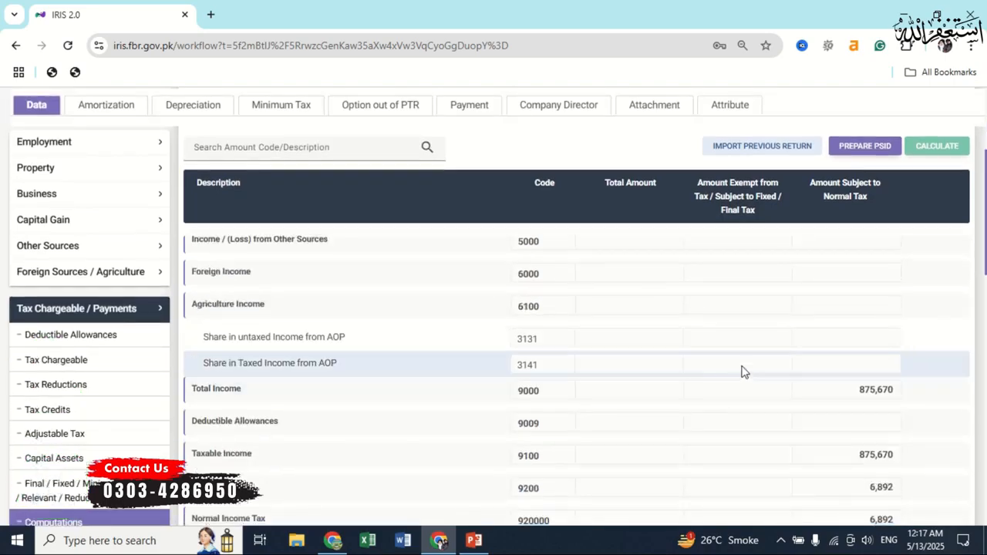
{"action": "scroll", "coordinate": [857, 375], "scroll_direction": "down", "scroll_amount": 1}
{"action": "scroll", "coordinate": [857, 375], "scroll_direction": "down", "scroll_amount": 15}
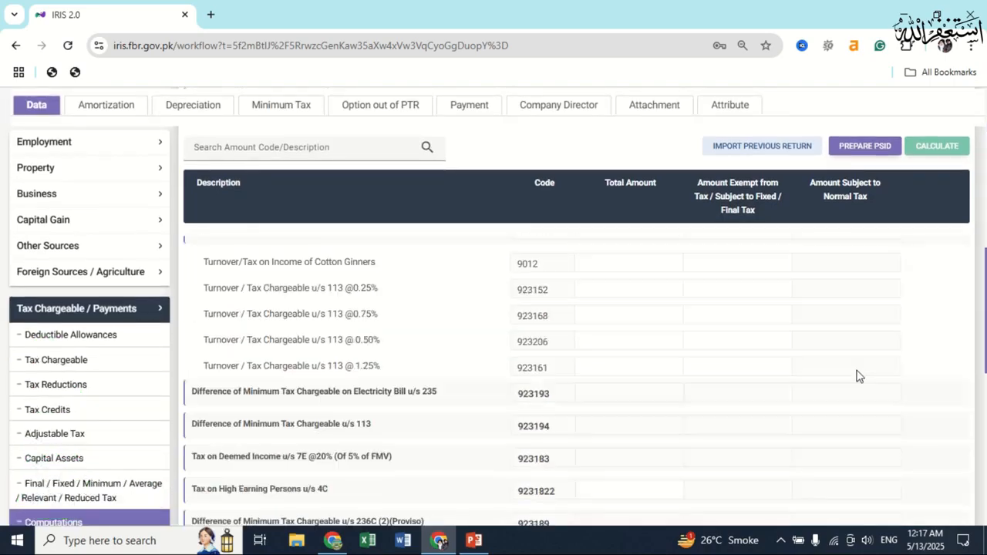
{"action": "scroll", "coordinate": [858, 416], "scroll_direction": "down", "scroll_amount": 1}
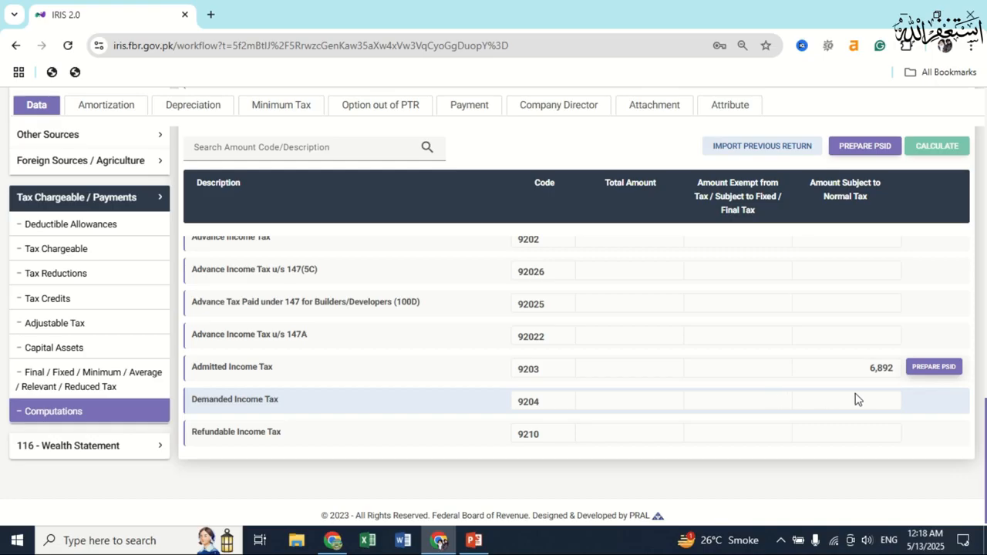
{"action": "double_click", "coordinate": [879, 369]}
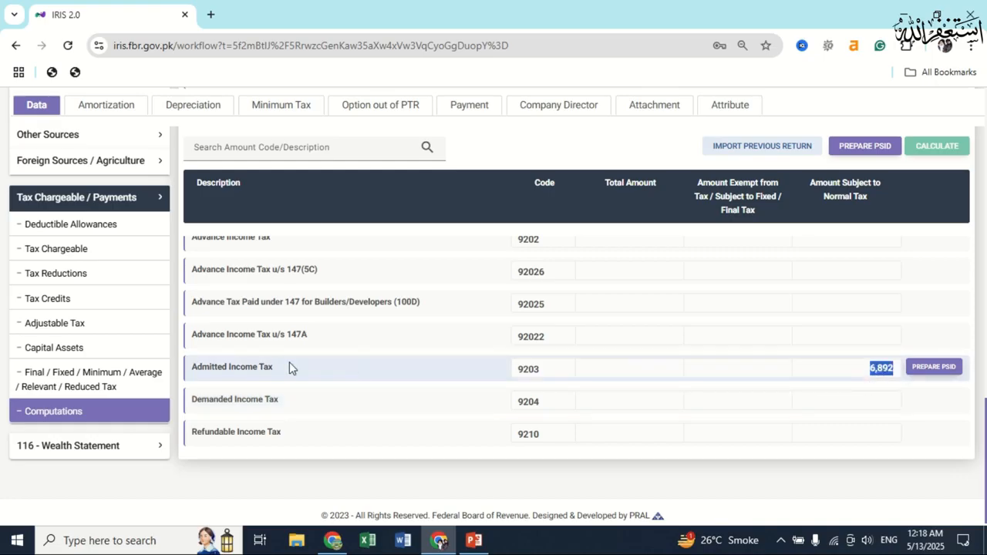
Enter 6,892 as tax collected on Salary of Employees u/s 149 and recalculate.
{"action": "left_click", "coordinate": [96, 324]}
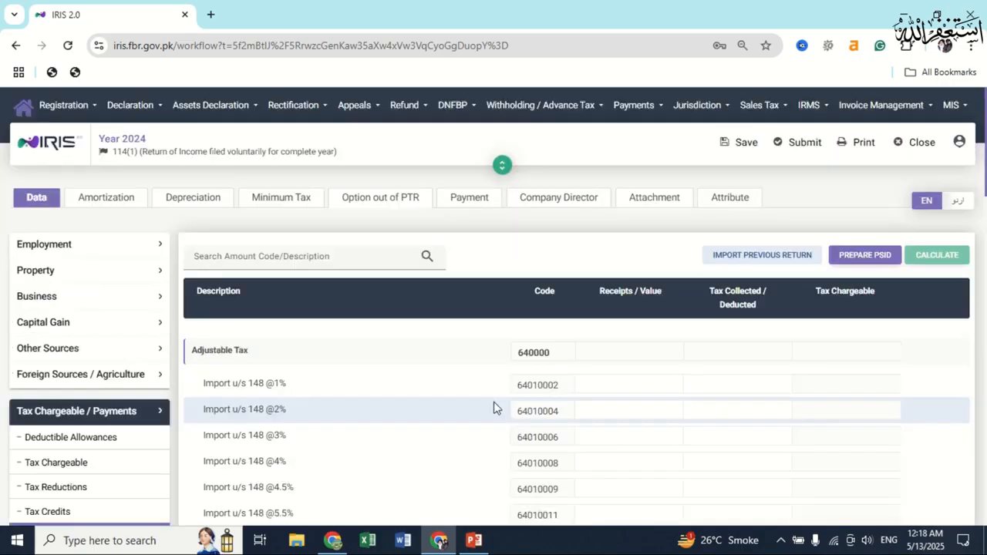
{"action": "scroll", "coordinate": [459, 409], "scroll_direction": "down", "scroll_amount": 2}
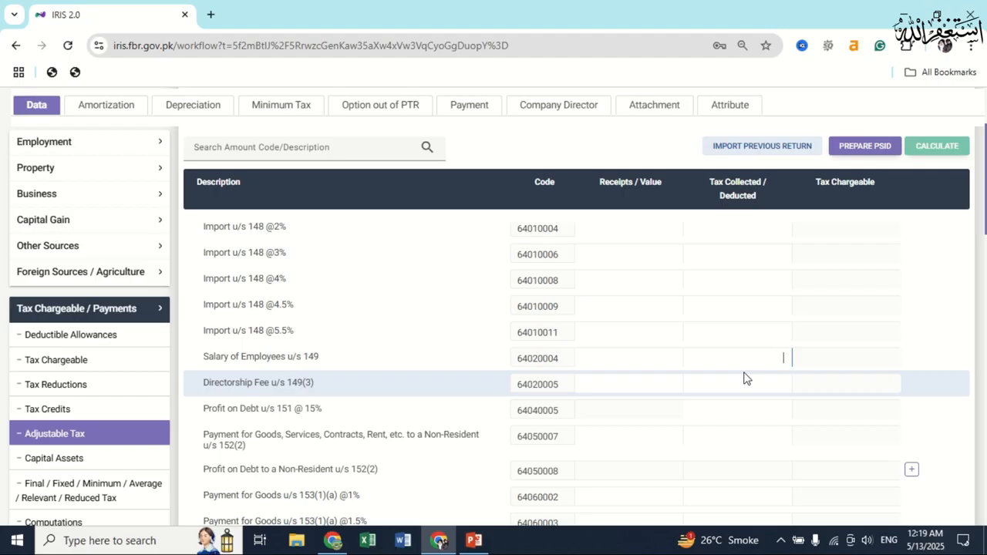
{"action": "type", "text": "6892"}
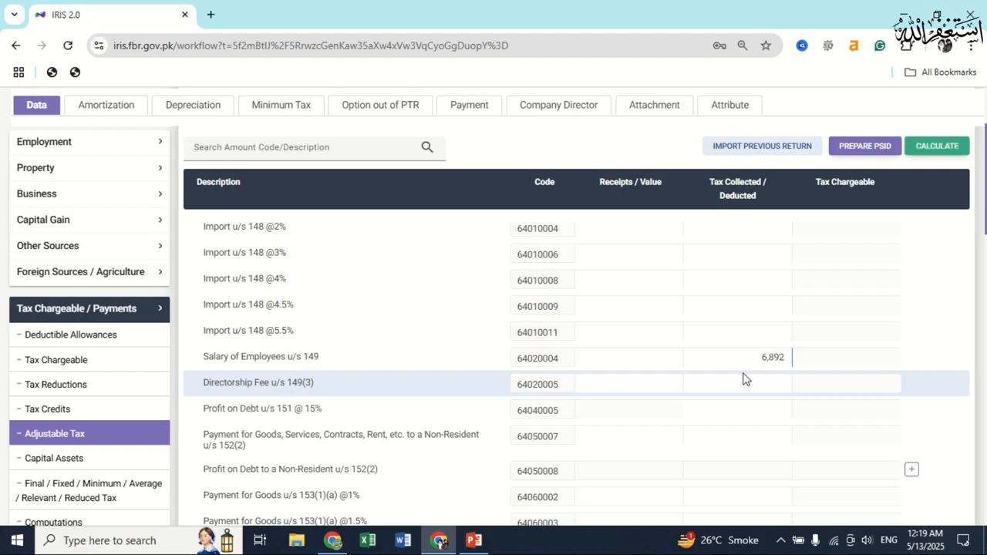
{"action": "left_click", "coordinate": [937, 146]}
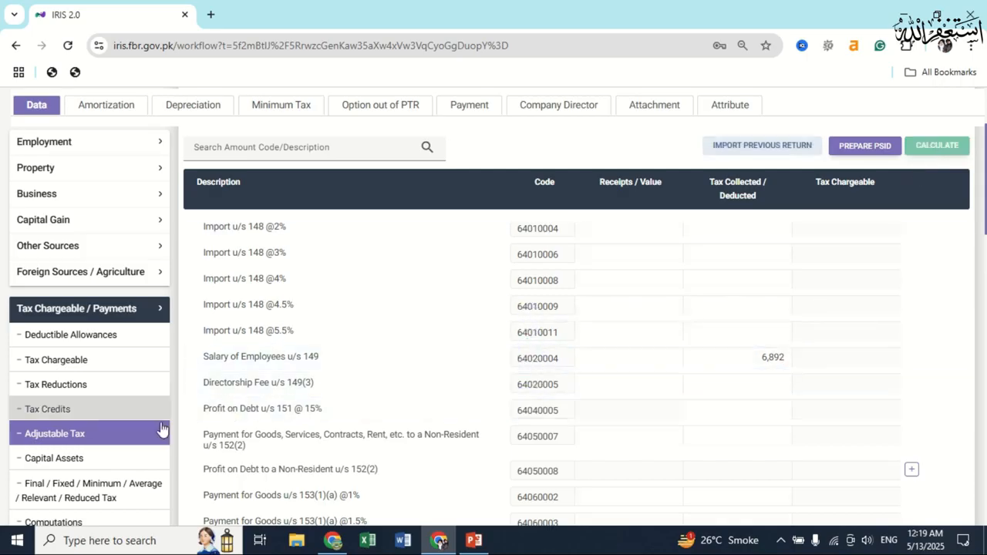
{"action": "scroll", "coordinate": [155, 441], "scroll_direction": "down", "scroll_amount": 3}
{"action": "scroll", "coordinate": [131, 494], "scroll_direction": "down", "scroll_amount": 2}
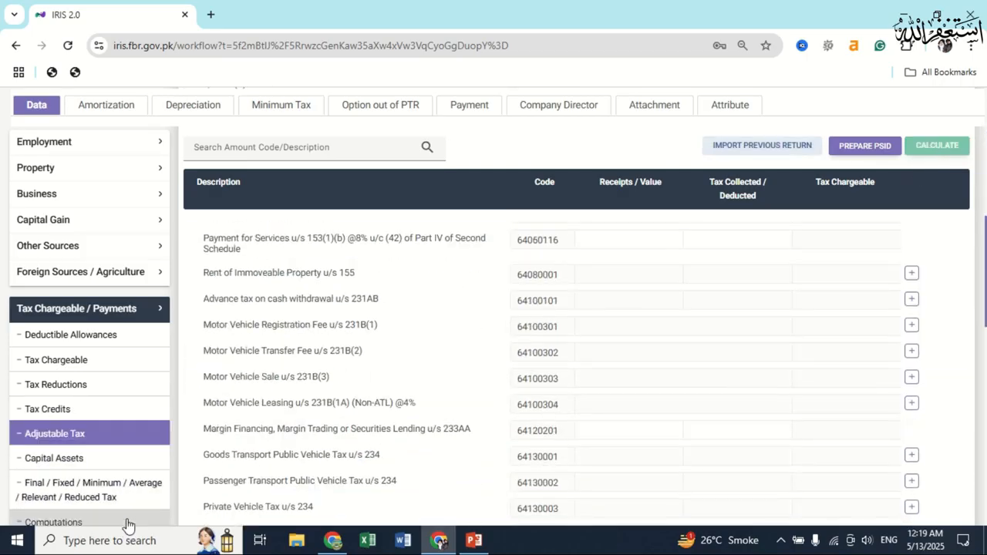
Review Computations showing 6,892 withholding tax and copy the 875,670 Income from Salary total.
{"action": "left_click", "coordinate": [129, 523]}
{"action": "scroll", "coordinate": [749, 323], "scroll_direction": "down", "scroll_amount": 15}
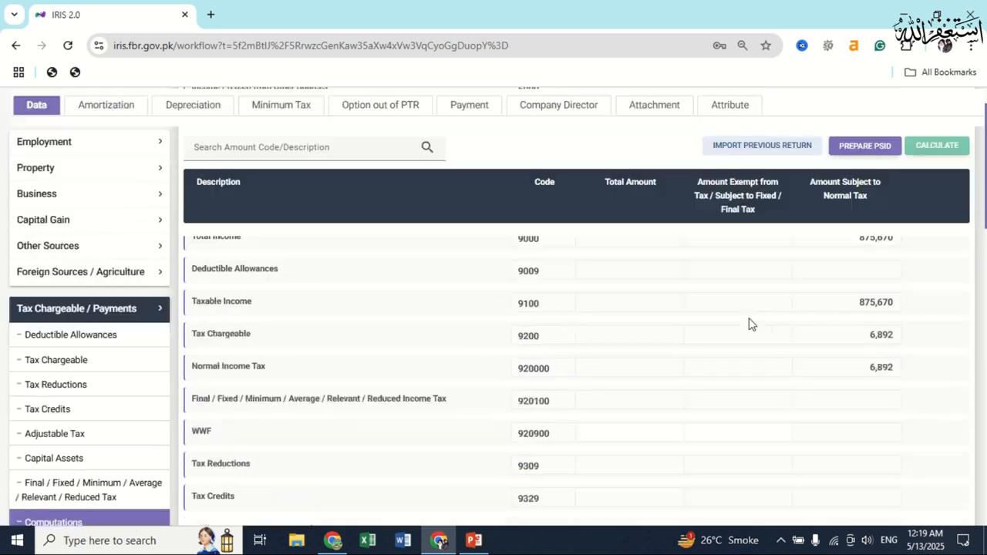
{"action": "scroll", "coordinate": [794, 367], "scroll_direction": "down", "scroll_amount": 1}
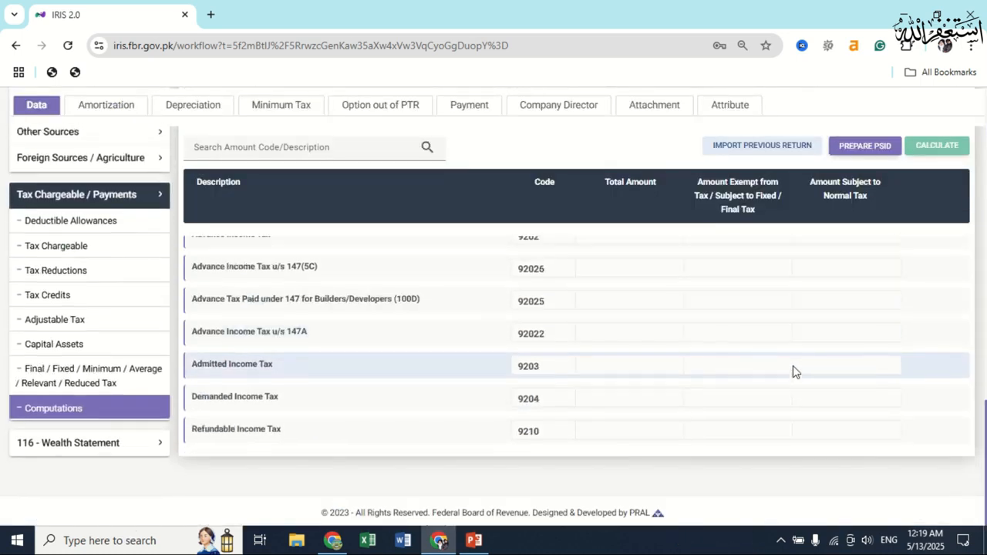
{"action": "scroll", "coordinate": [794, 369], "scroll_direction": "up", "scroll_amount": 1}
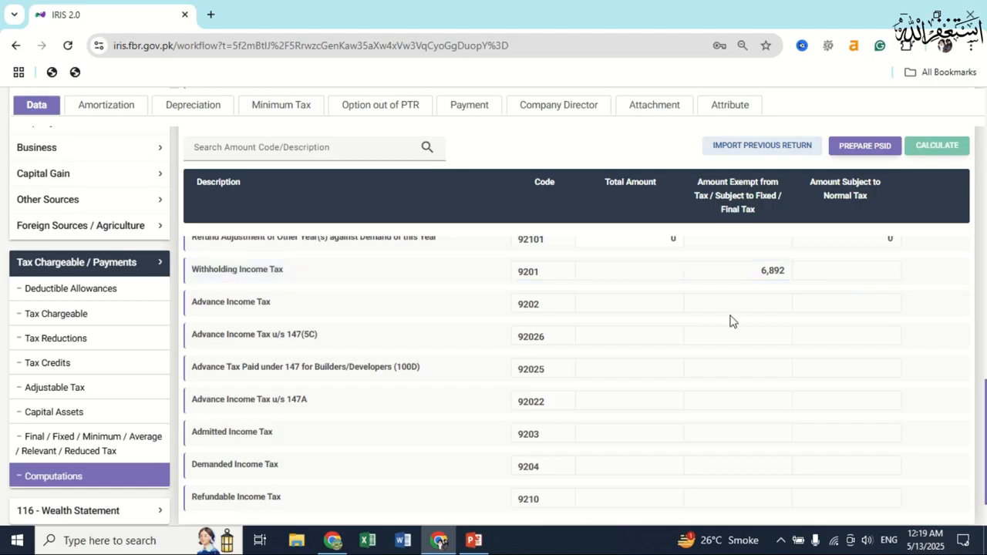
{"action": "scroll", "coordinate": [794, 337], "scroll_direction": "up", "scroll_amount": 15}
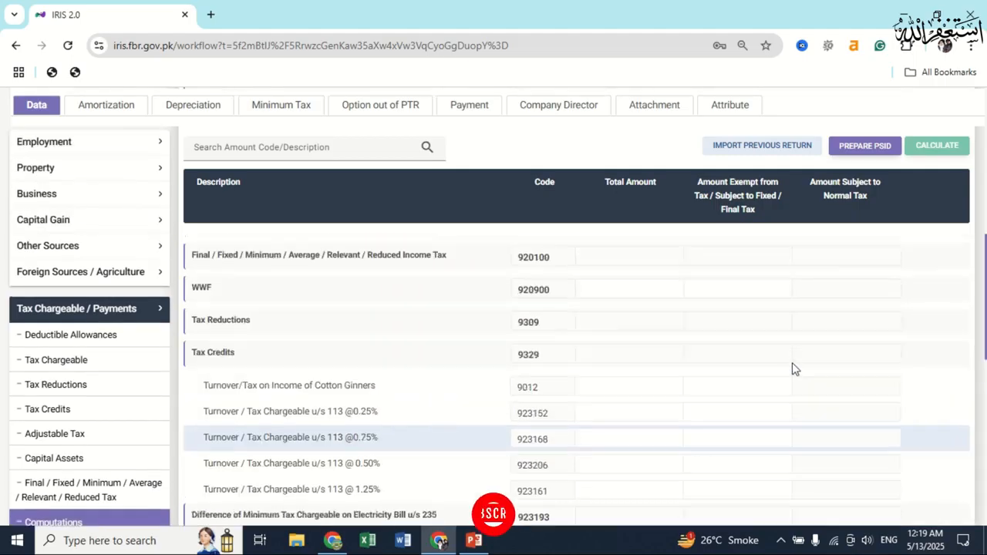
{"action": "scroll", "coordinate": [754, 348], "scroll_direction": "up", "scroll_amount": 3}
{"action": "double_click", "coordinate": [659, 365]}
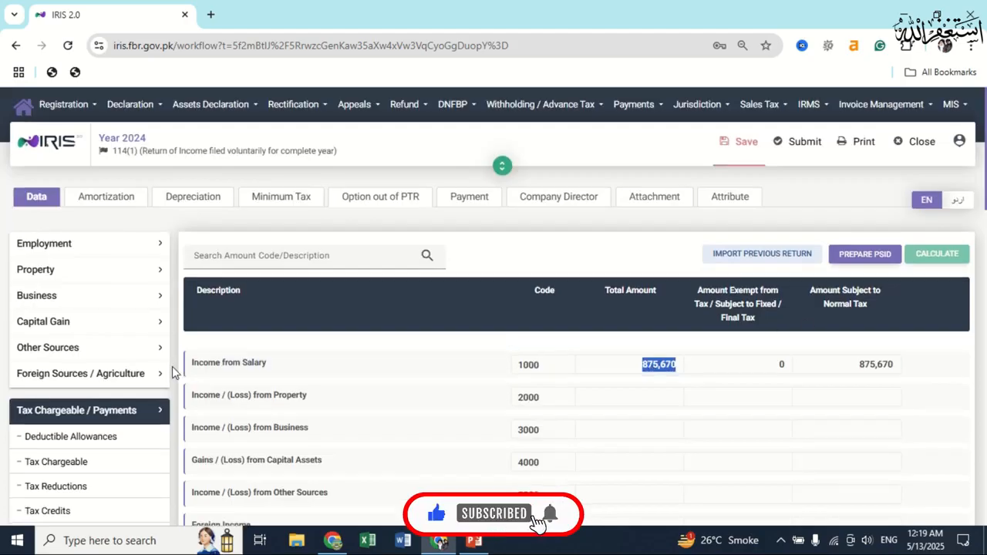
{"action": "scroll", "coordinate": [172, 369], "scroll_direction": "down", "scroll_amount": 10}
{"action": "scroll", "coordinate": [142, 463], "scroll_direction": "down", "scroll_amount": 3}
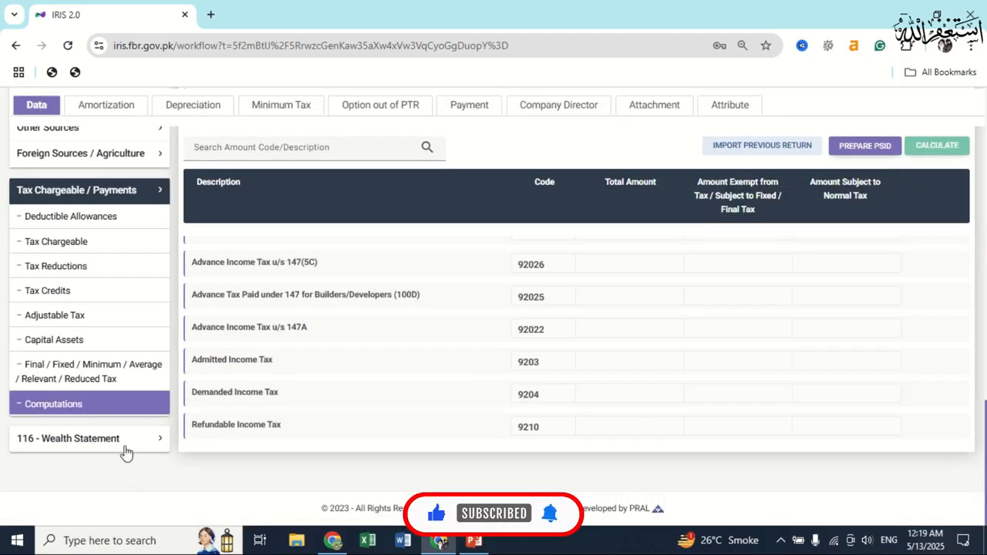
{"action": "left_click", "coordinate": [126, 503]}
Put 875,670 into code 7031 on Reconciliation of Net Assets and recalculate.
{"action": "left_click", "coordinate": [126, 417]}
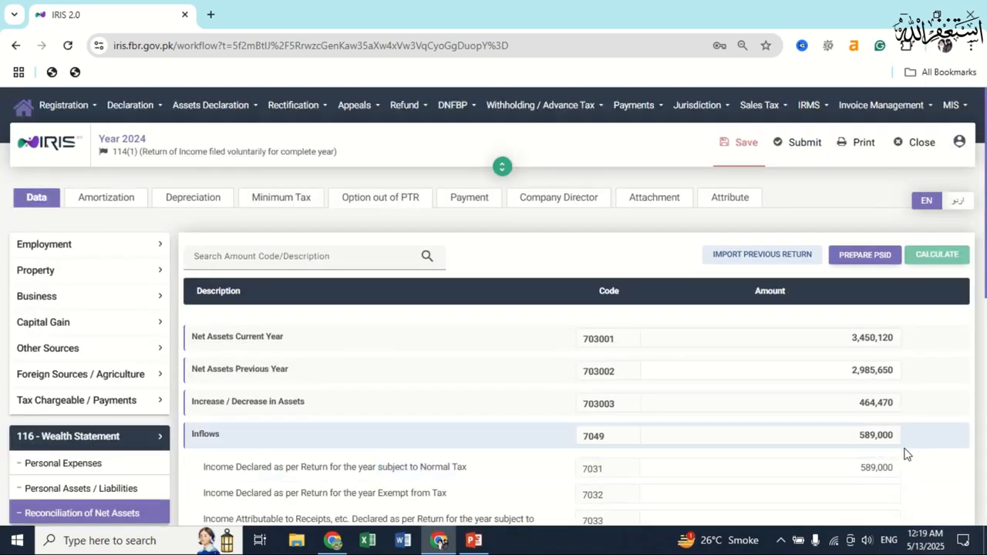
{"action": "scroll", "coordinate": [905, 454], "scroll_direction": "down", "scroll_amount": 2}
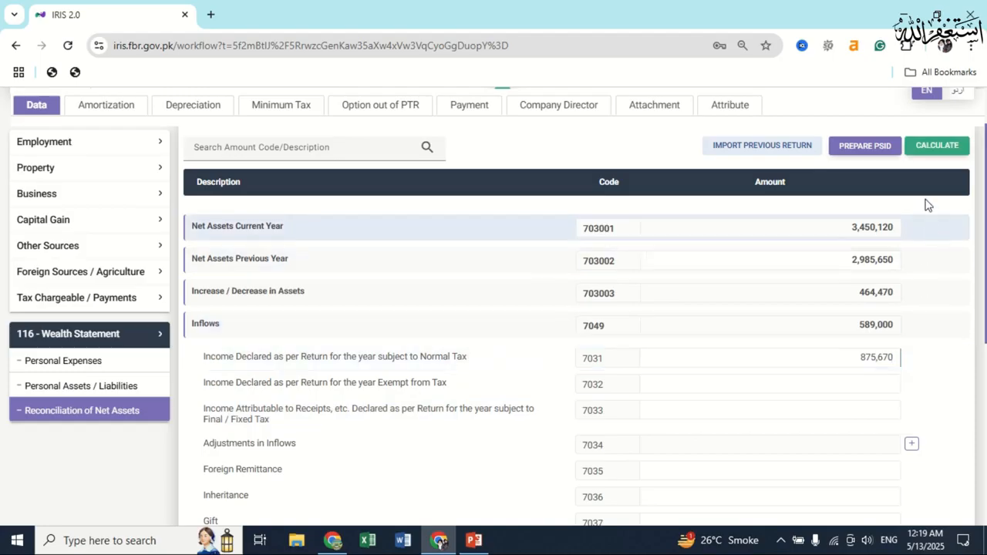
{"action": "left_click", "coordinate": [932, 148]}
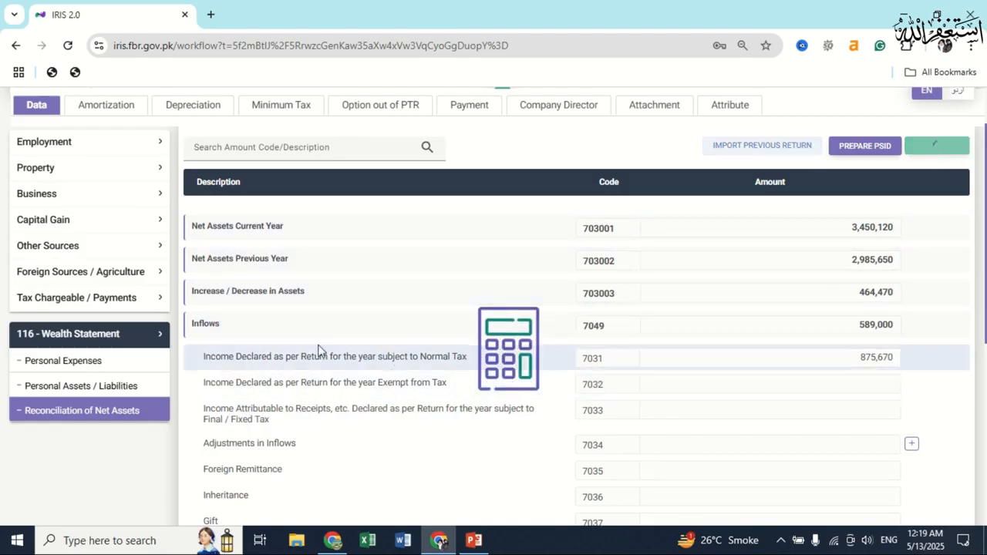
Review personal assets, personal expenses and the reconciliation's -286,670 unreconciled amount.
{"action": "left_click", "coordinate": [65, 387]}
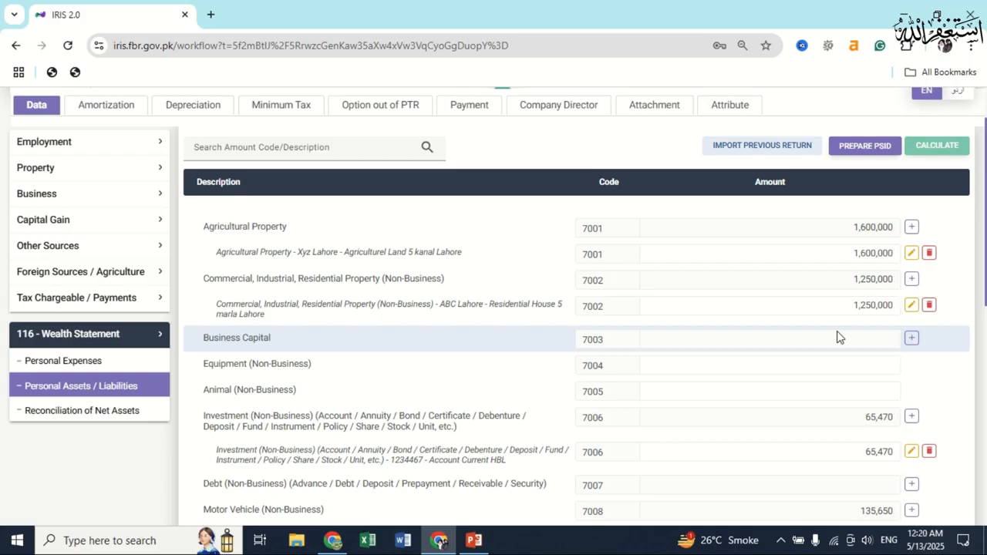
{"action": "scroll", "coordinate": [774, 344], "scroll_direction": "down", "scroll_amount": 1}
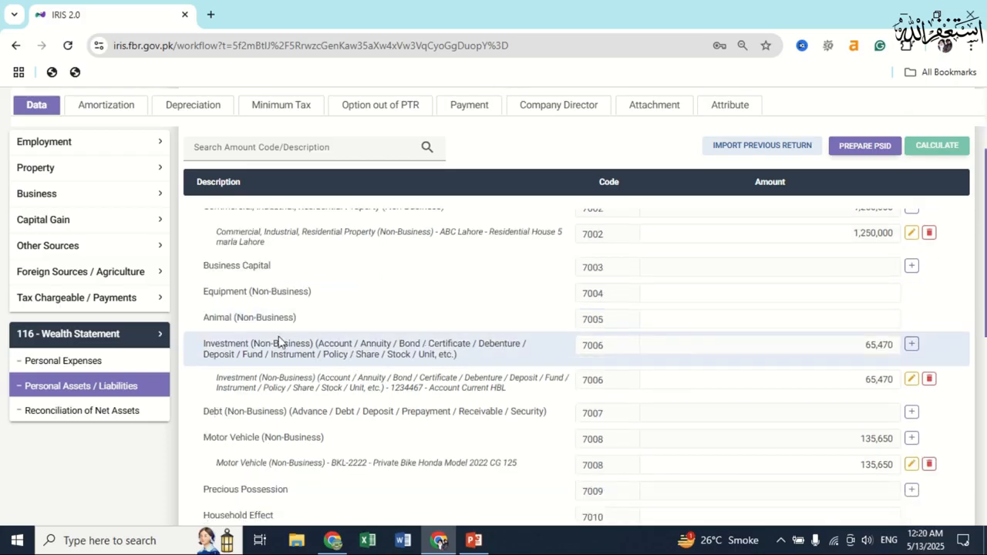
{"action": "left_click", "coordinate": [92, 360]}
{"action": "scroll", "coordinate": [652, 373], "scroll_direction": "up", "scroll_amount": 1}
{"action": "scroll", "coordinate": [653, 373], "scroll_direction": "down", "scroll_amount": 3}
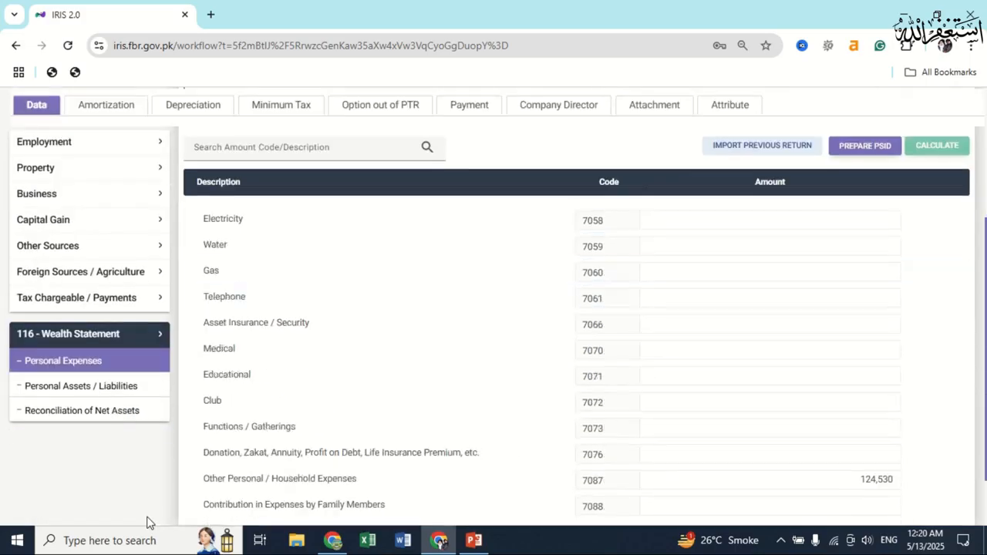
{"action": "left_click", "coordinate": [98, 414]}
{"action": "scroll", "coordinate": [783, 375], "scroll_direction": "down", "scroll_amount": 5}
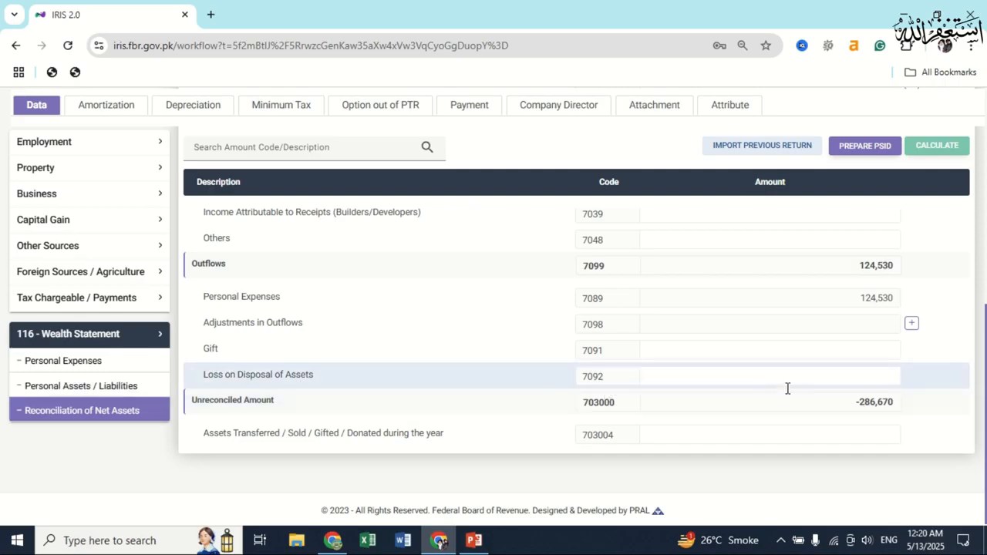
{"action": "scroll", "coordinate": [870, 422], "scroll_direction": "up", "scroll_amount": 2}
{"action": "scroll", "coordinate": [869, 422], "scroll_direction": "down", "scroll_amount": 2}
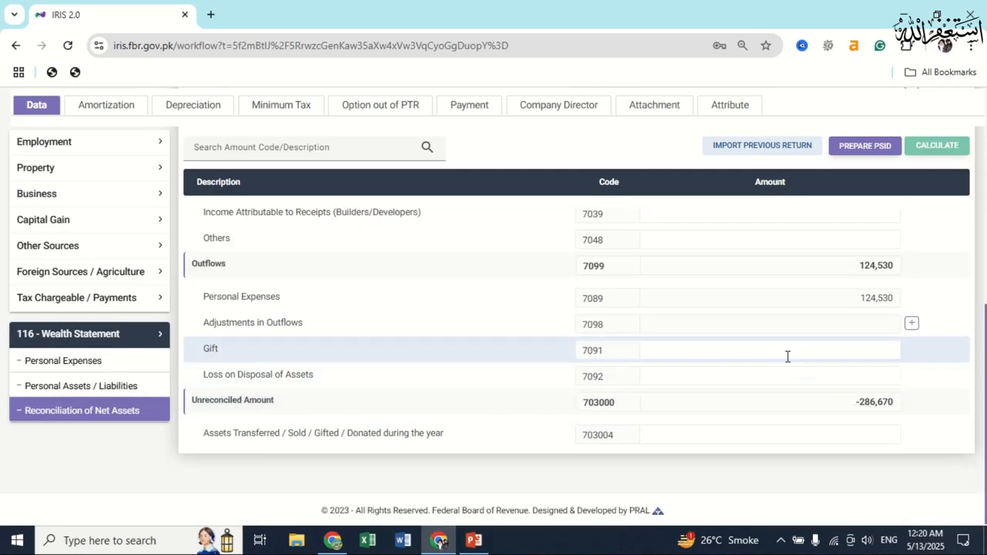
{"action": "scroll", "coordinate": [786, 355], "scroll_direction": "up", "scroll_amount": 6}
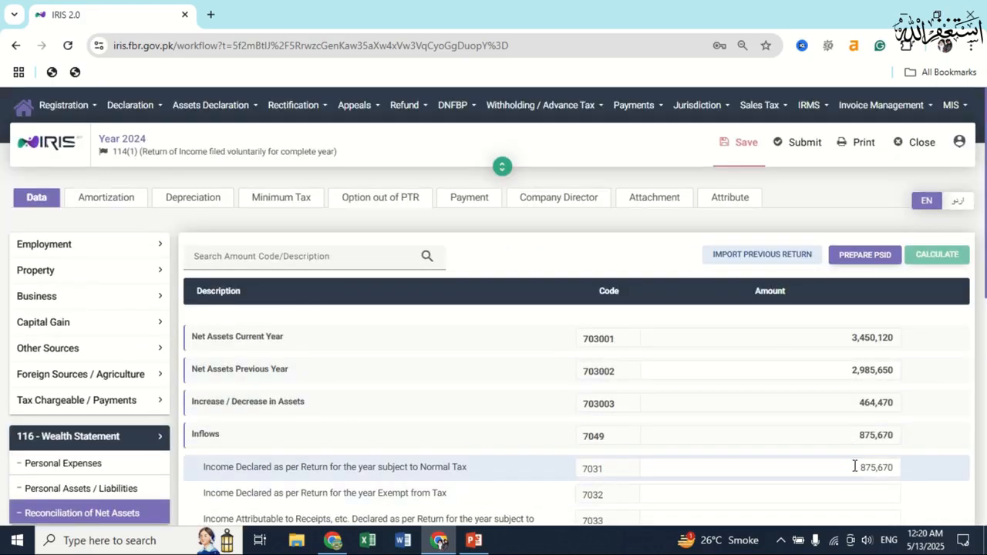
{"action": "scroll", "coordinate": [854, 463], "scroll_direction": "down", "scroll_amount": 6}
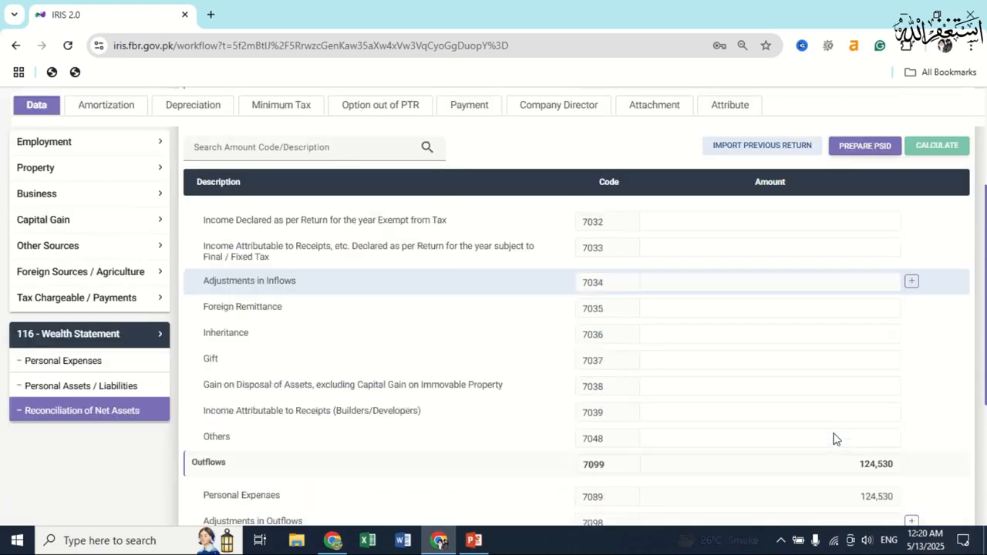
{"action": "left_click", "coordinate": [103, 393]}
Set Cash (Non-Business) 7012 to 685,670 and recalculate the wealth statement.
{"action": "scroll", "coordinate": [833, 434], "scroll_direction": "down", "scroll_amount": 4}
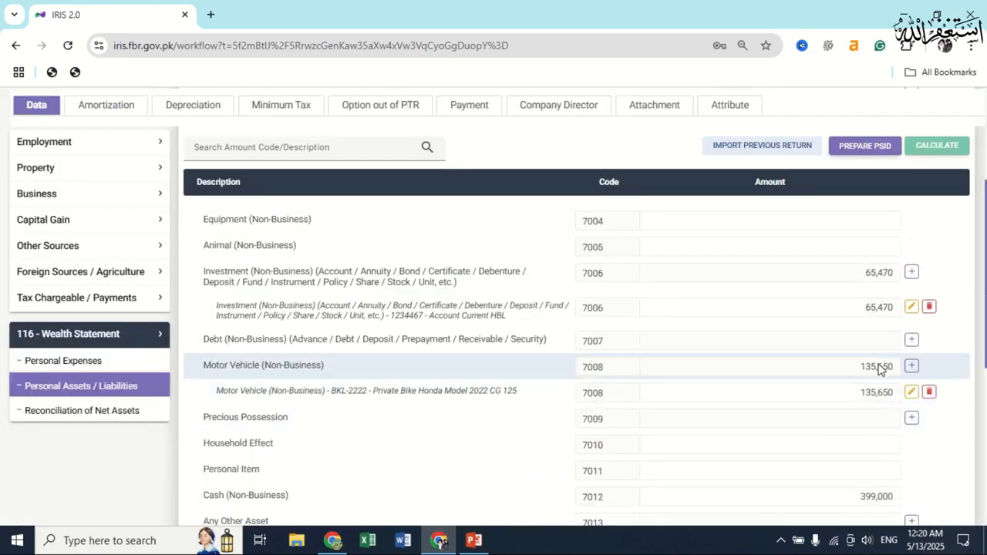
{"action": "scroll", "coordinate": [877, 393], "scroll_direction": "down", "scroll_amount": 1}
{"action": "type", "text": "685,670"}
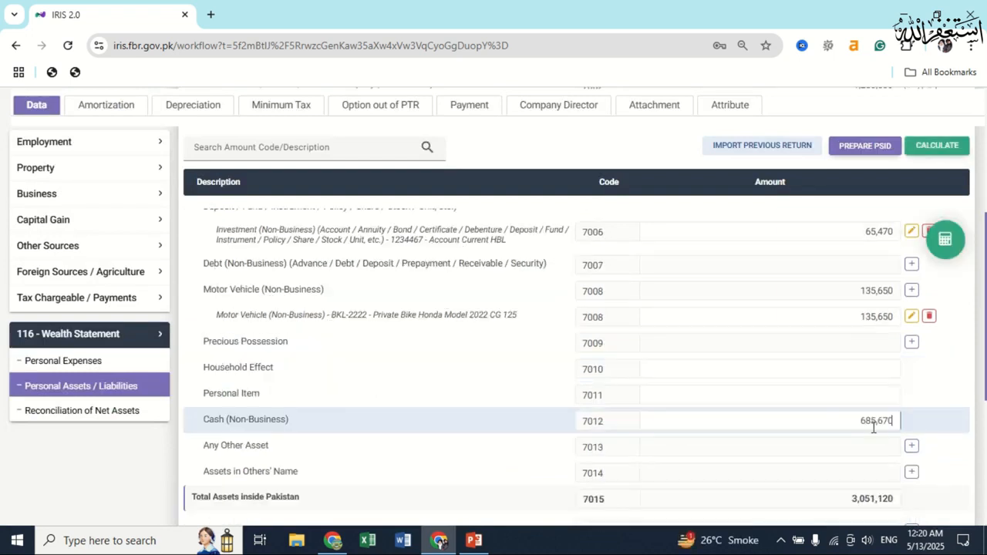
{"action": "left_click", "coordinate": [943, 145]}
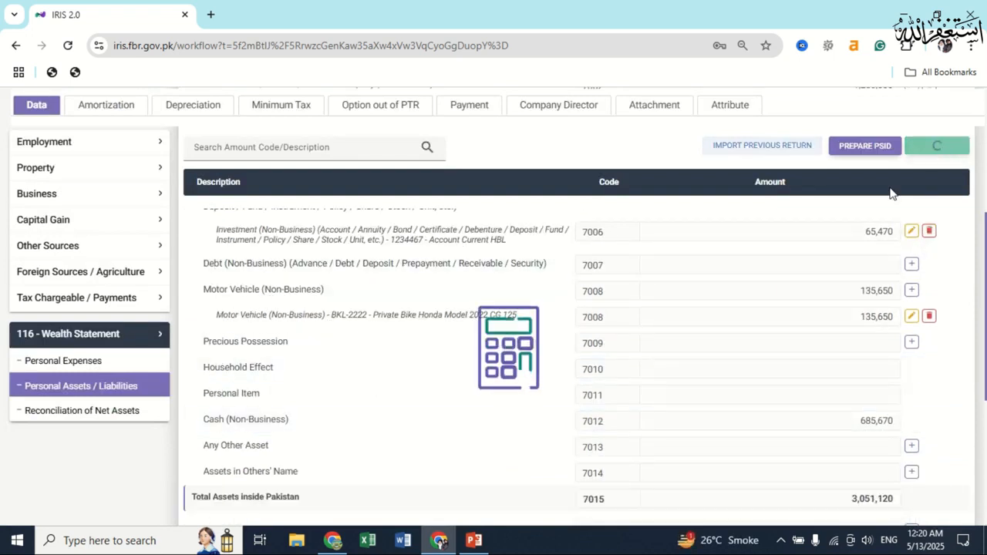
Confirm the reconciliation shows 0 unreconciled and save the return.
{"action": "left_click", "coordinate": [112, 416]}
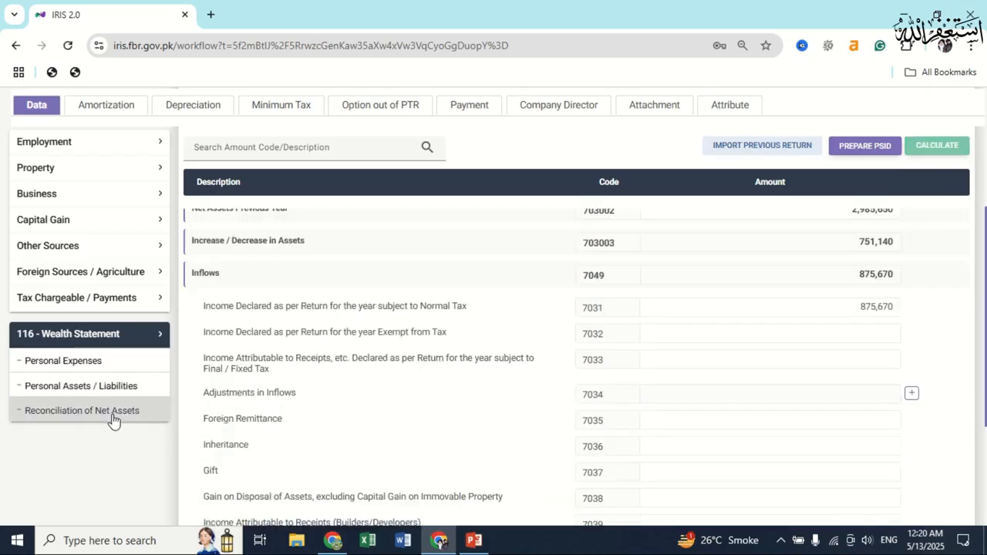
{"action": "scroll", "coordinate": [925, 408], "scroll_direction": "down", "scroll_amount": 10}
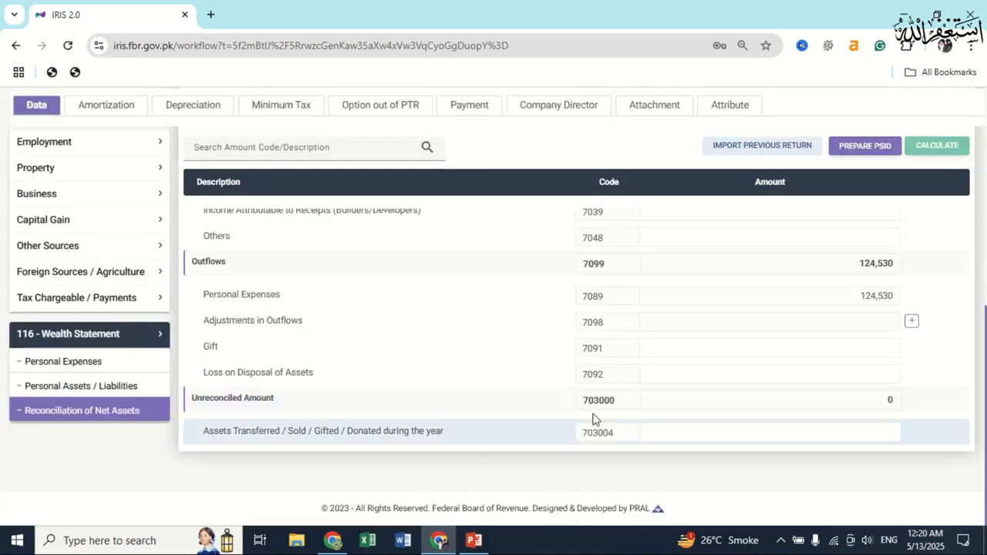
{"action": "scroll", "coordinate": [892, 417], "scroll_direction": "up", "scroll_amount": 3}
{"action": "scroll", "coordinate": [893, 417], "scroll_direction": "up", "scroll_amount": 3}
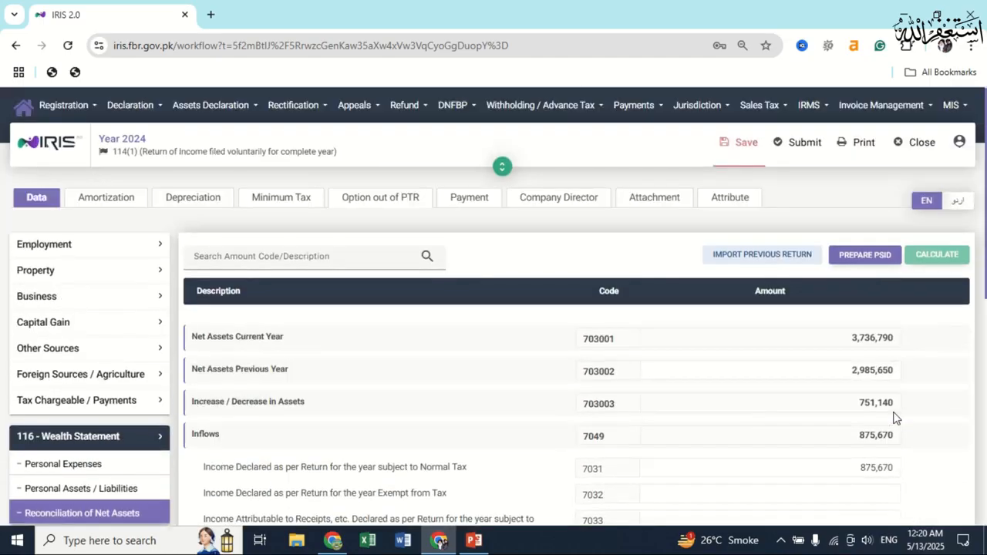
{"action": "left_click", "coordinate": [737, 154]}
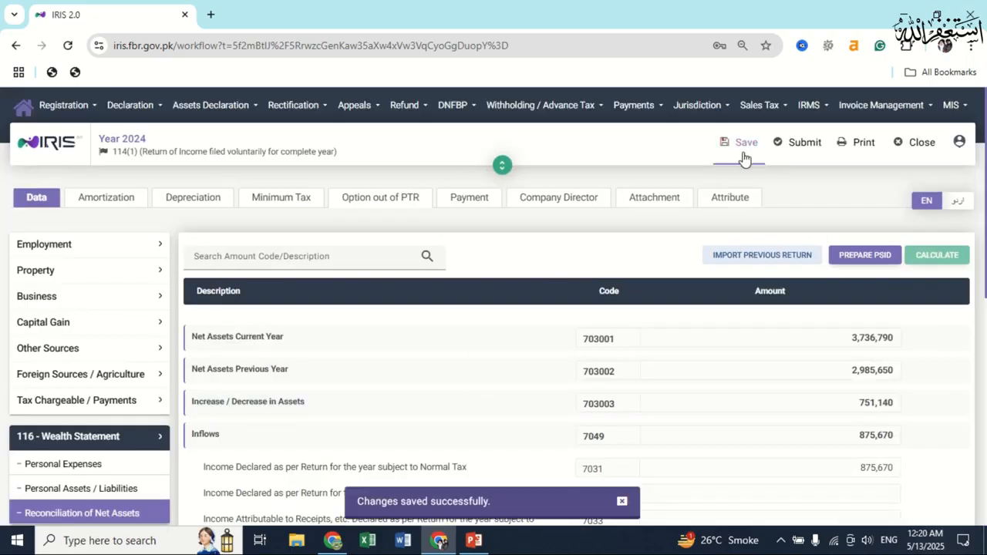
Bring up the submission declaration asking for a 4-digit PIN, then close back to the dashboard.
{"action": "left_click", "coordinate": [798, 151]}
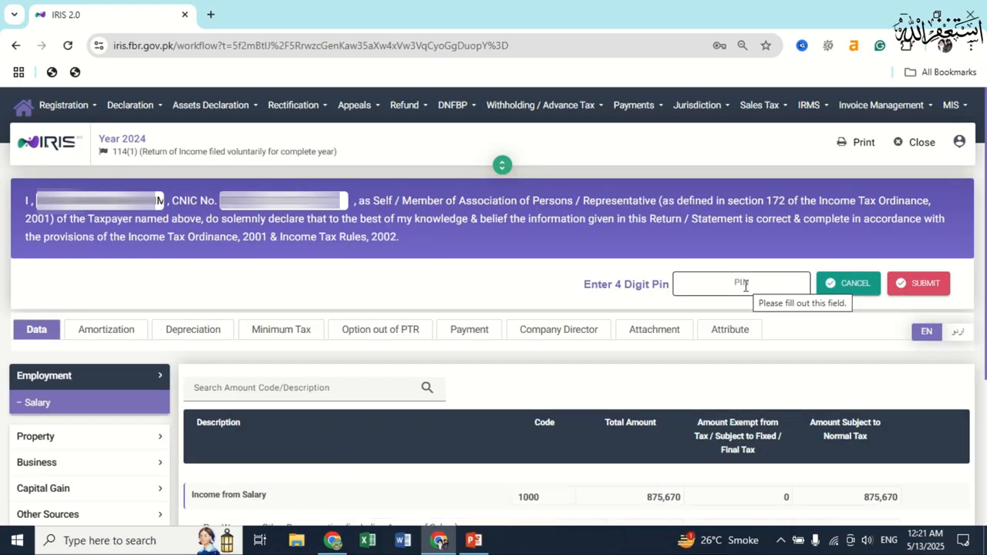
{"action": "left_click", "coordinate": [919, 141]}
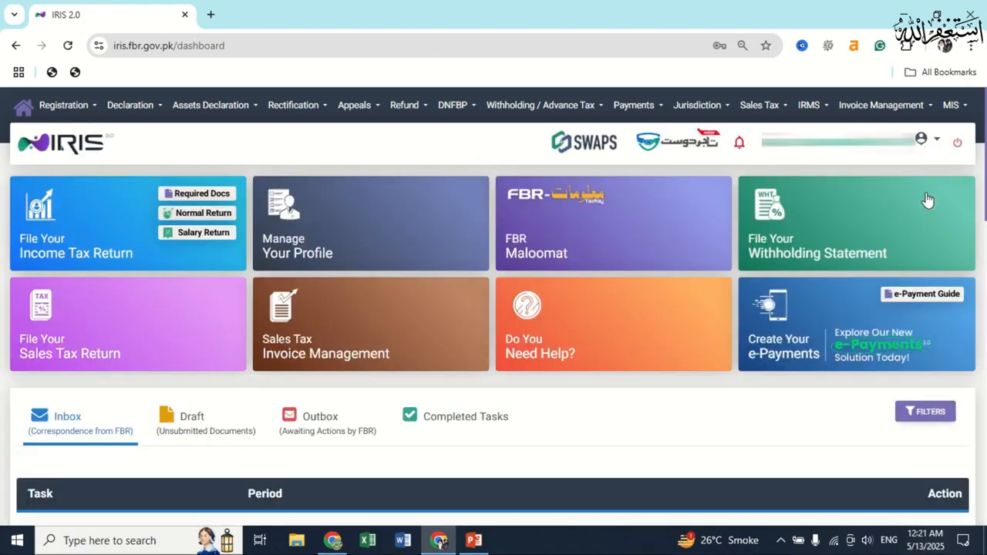